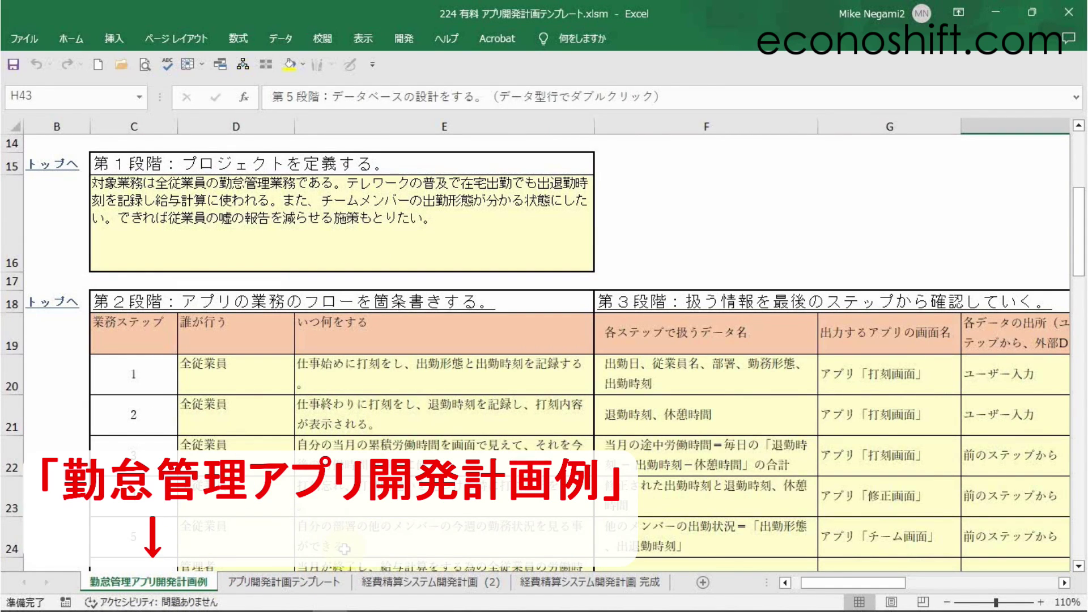
# Open the アプリ開発計画テンプレート sheet and review the stage 3 data names from the last business step back to the first.
pyautogui.click(311, 577)
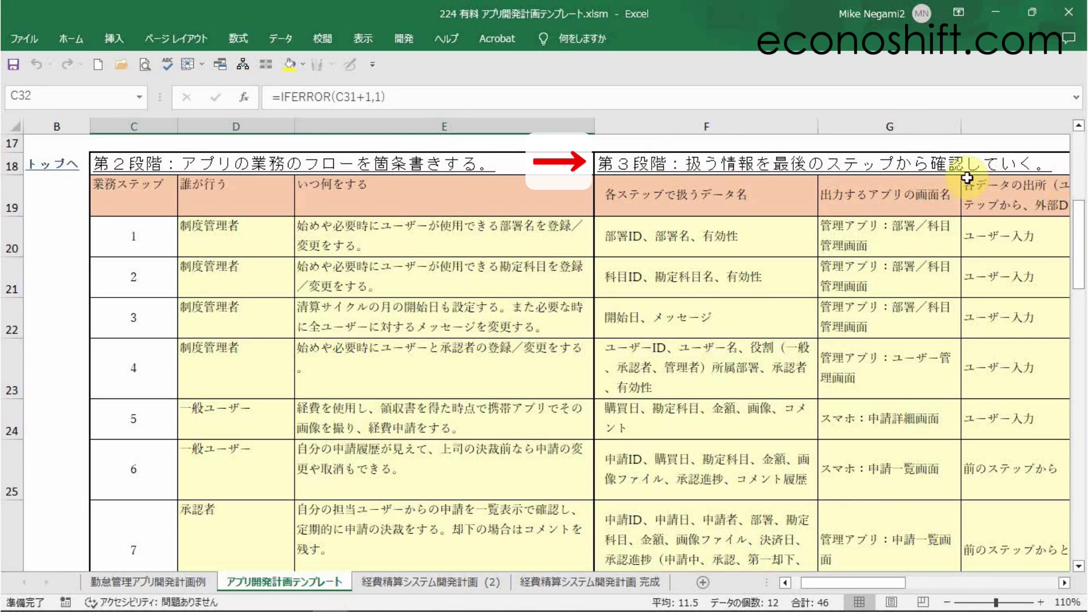
pyautogui.click(1063, 583)
pyautogui.click(1064, 583)
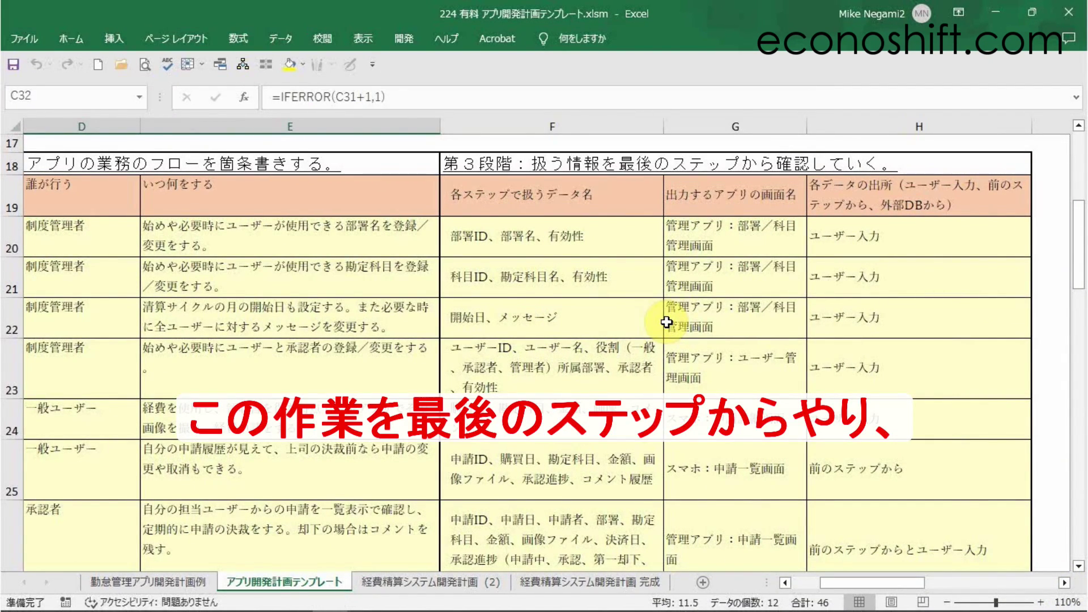
pyautogui.scroll(-4, 666, 323)
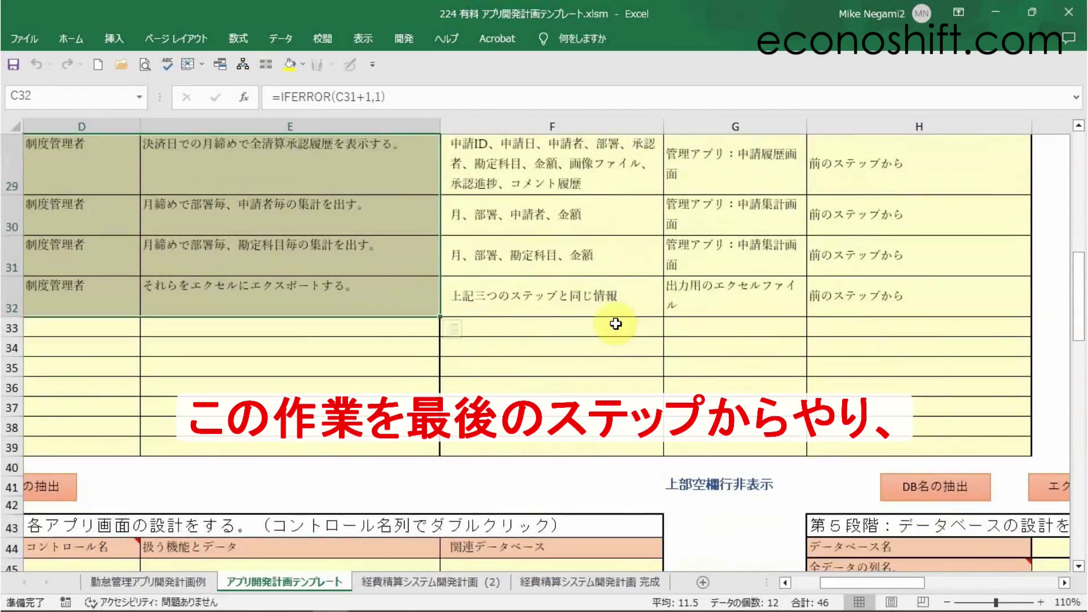
pyautogui.click(586, 306)
pyautogui.moveTo(586, 306); pyautogui.dragTo(573, 138)
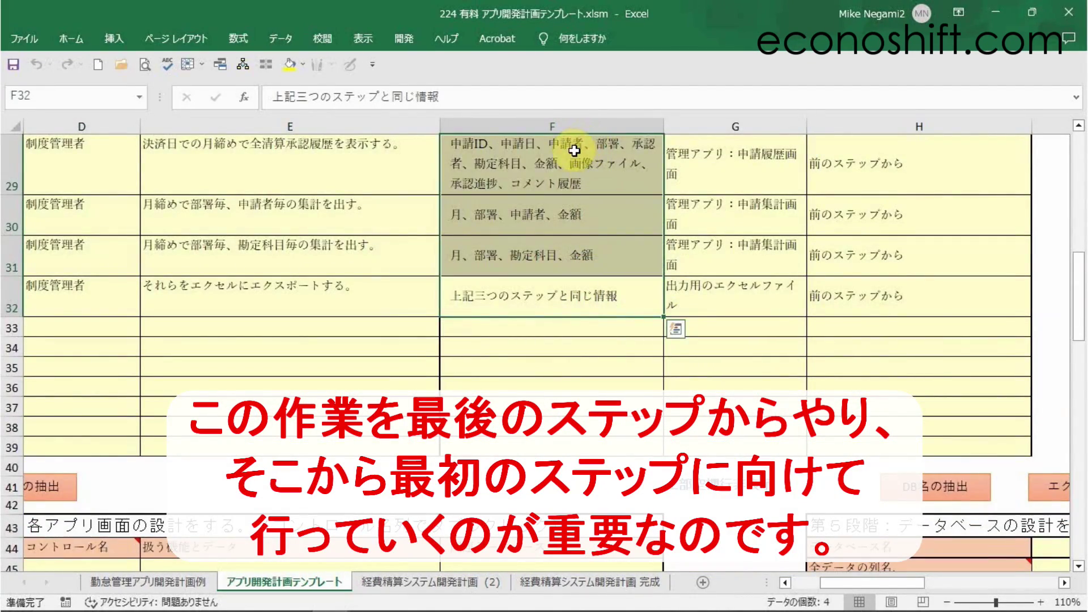
pyautogui.scroll(1, 574, 150)
pyautogui.scroll(2, 574, 150)
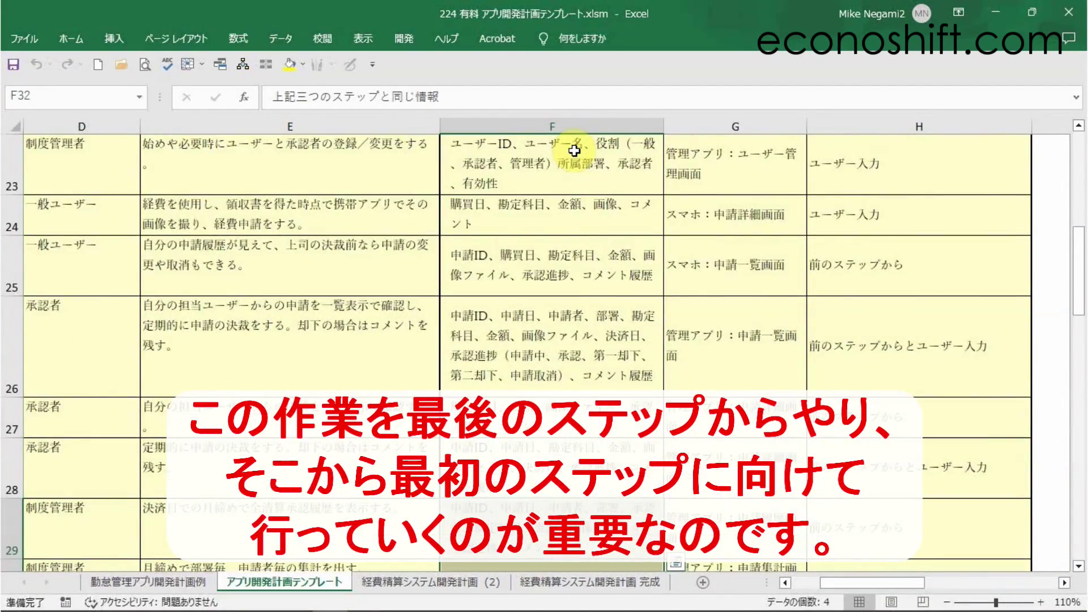
pyautogui.scroll(2, 574, 151)
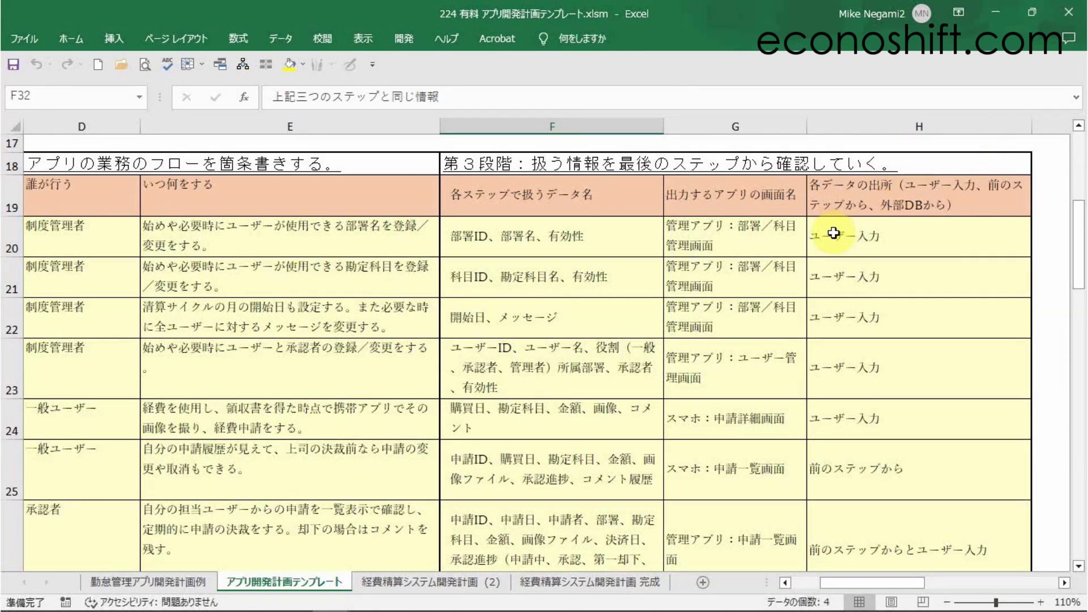
# Examine the stage 3 columns for data names, output screen names (出力するアプリの画面名) and data sources (各データの出所).
pyautogui.moveTo(561, 248)
pyautogui.mouseDown()
pyautogui.moveTo(566, 236)
pyautogui.moveTo(651, 431)
pyautogui.moveTo(652, 476)
pyautogui.mouseUp()
pyautogui.moveTo(753, 196); pyautogui.dragTo(773, 451)
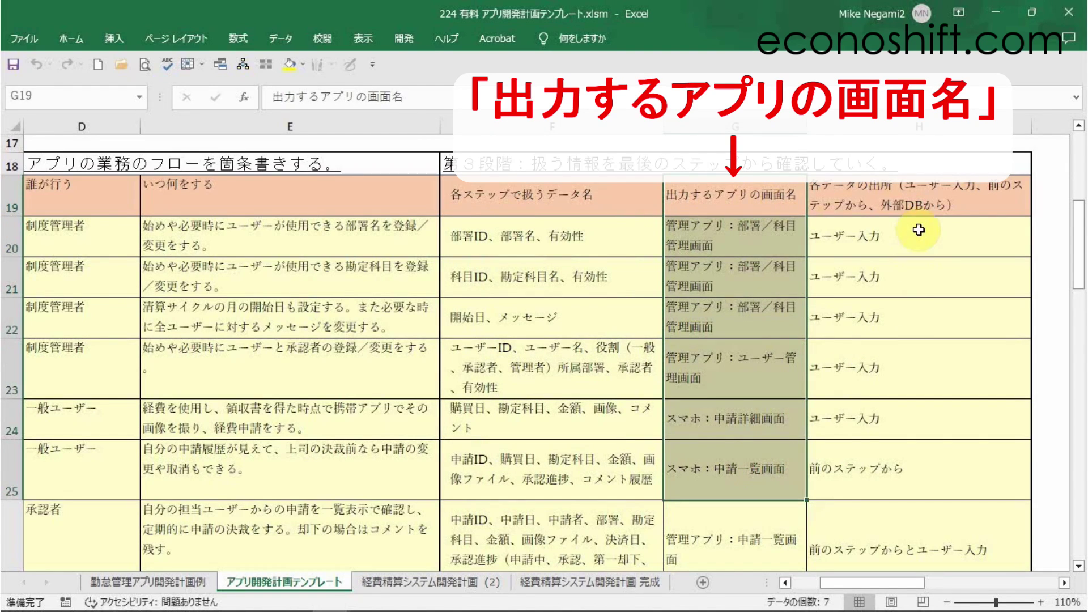
pyautogui.click(965, 145)
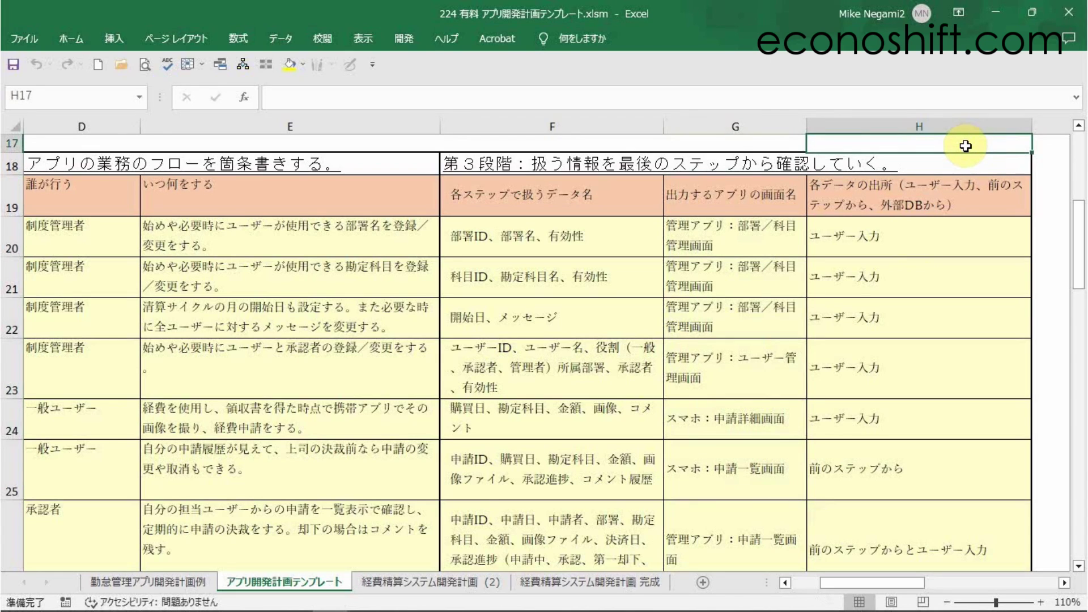
pyautogui.moveTo(954, 201); pyautogui.dragTo(940, 489)
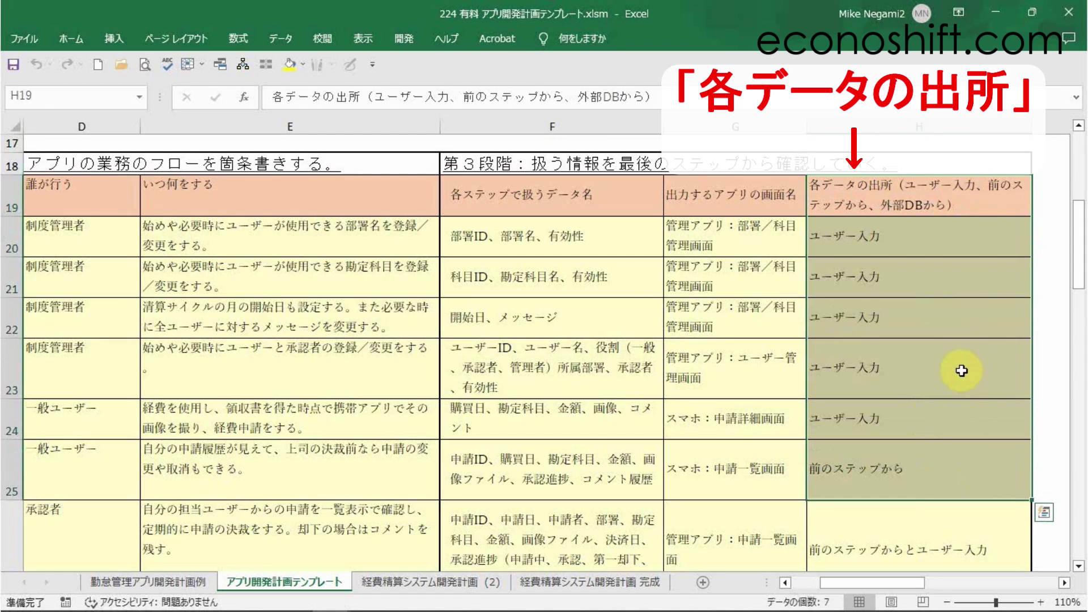
pyautogui.click(950, 238)
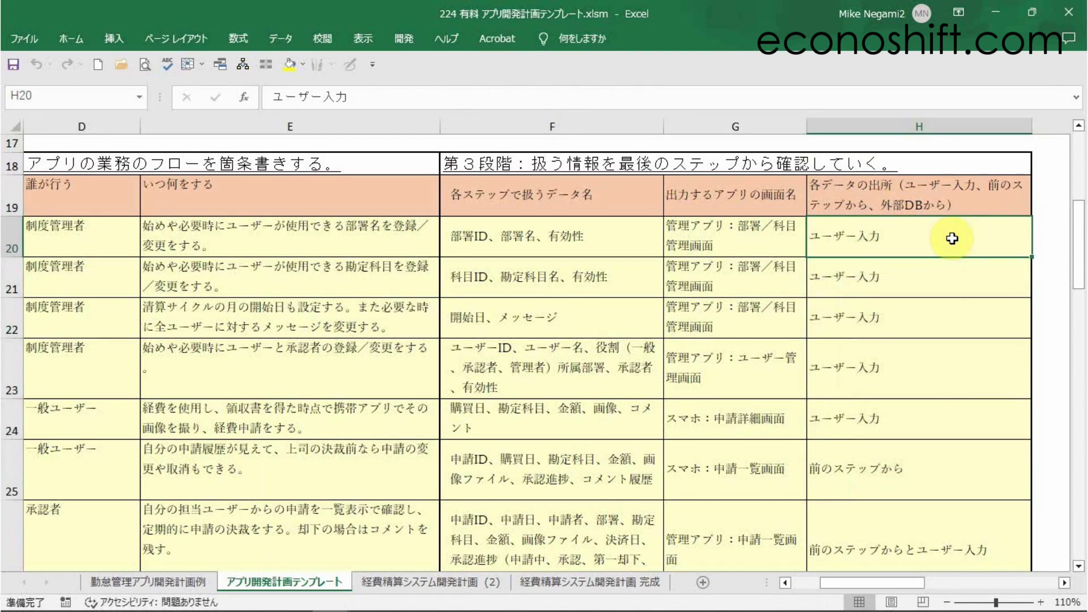
pyautogui.click(907, 467)
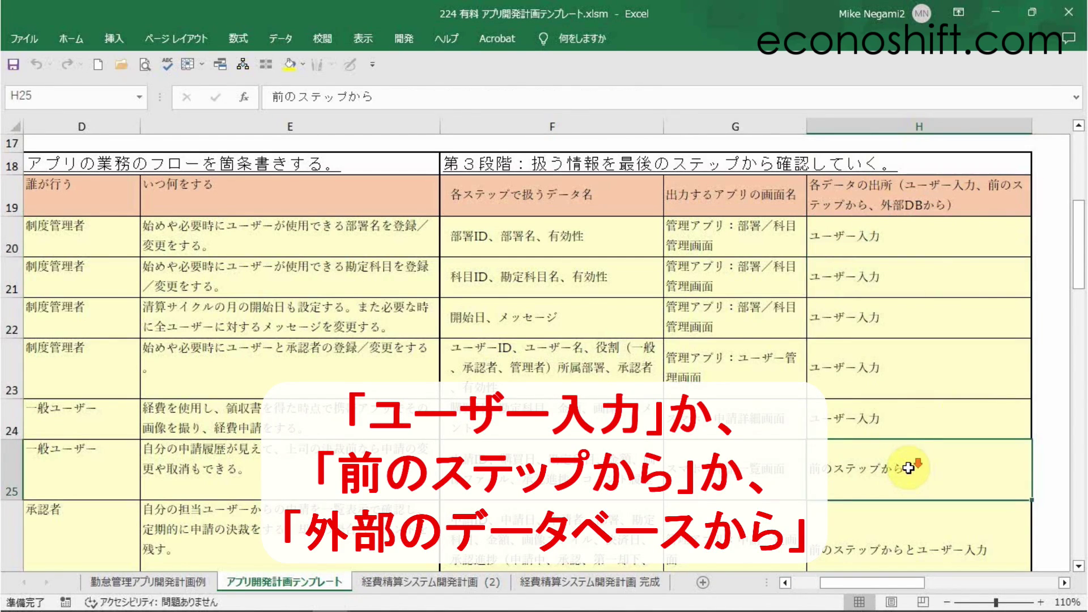
pyautogui.scroll(-1, 908, 468)
pyautogui.scroll(1, 908, 465)
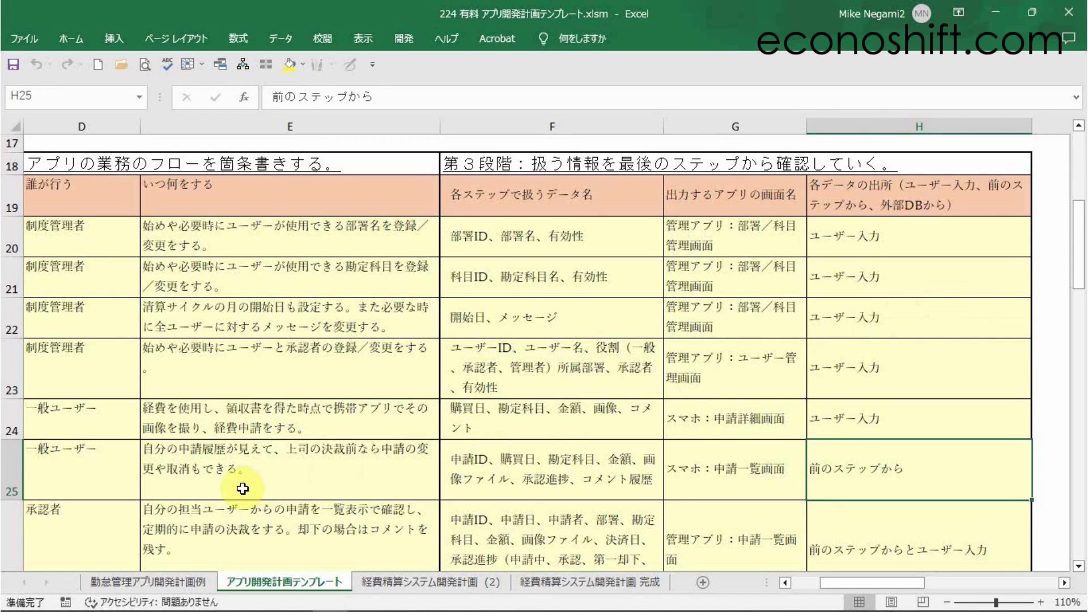
# Copy row 25, business step 6, and insert the copied row above it.
pyautogui.click(4, 463)
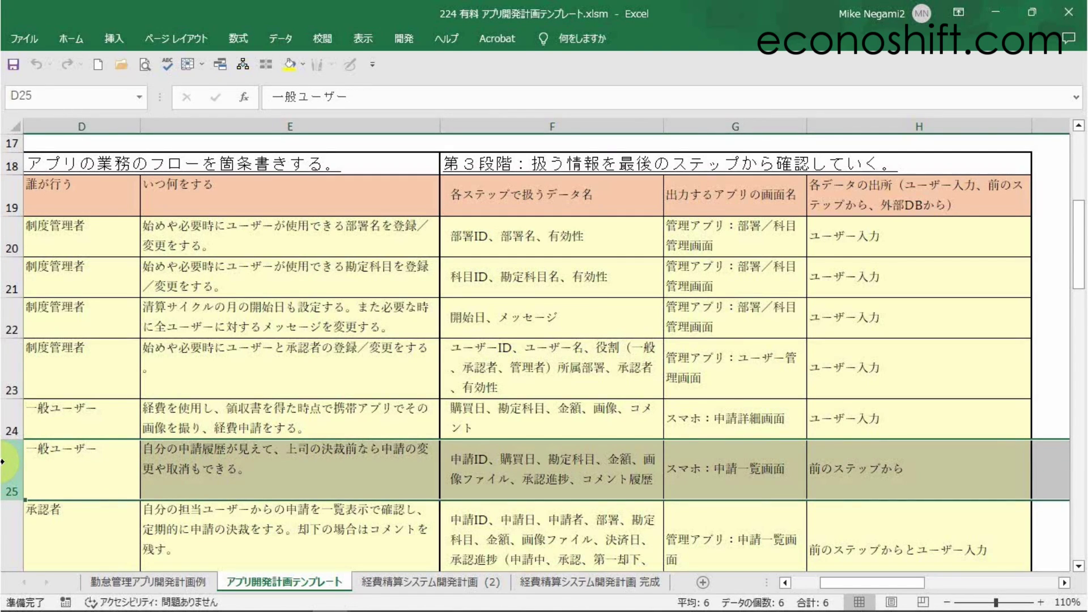
pyautogui.hotkey('ctrl', 'c')
pyautogui.rightClick(7, 463)
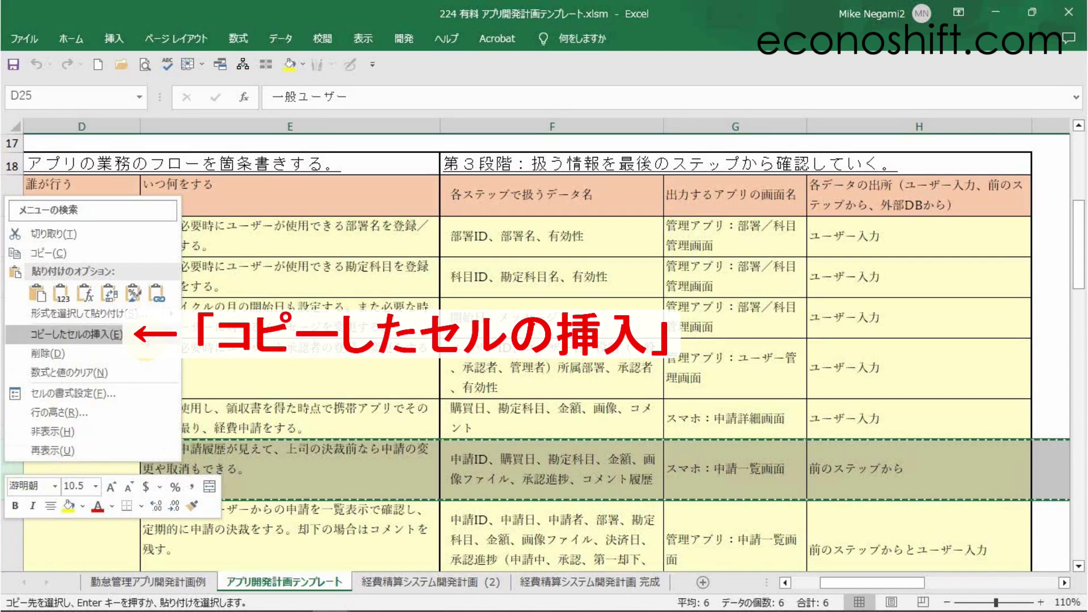
pyautogui.click(146, 339)
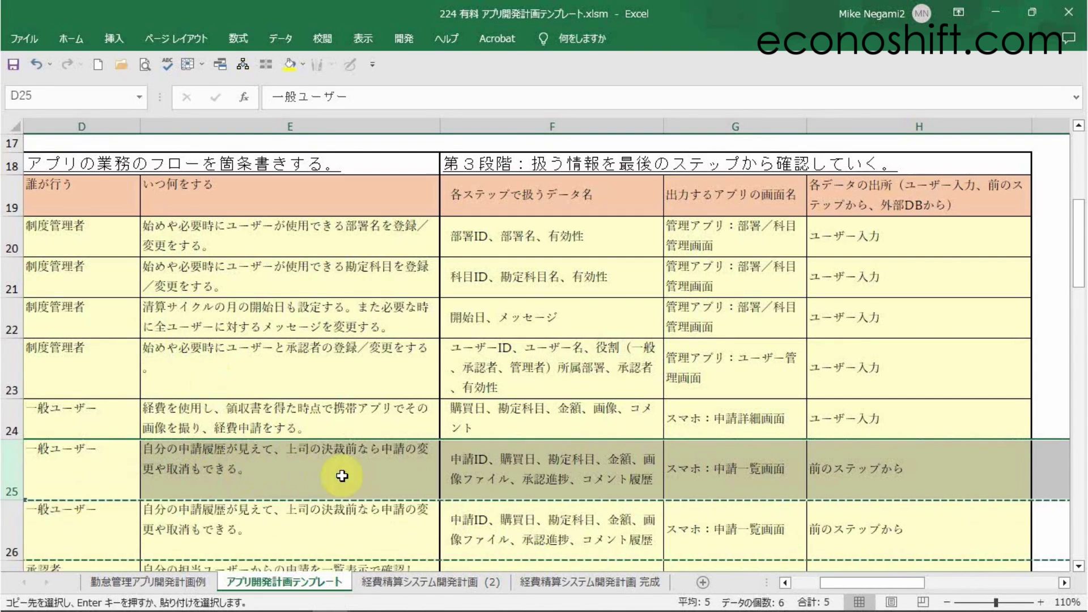
# Undo the insertion of the copied row.
pyautogui.hotkey('ctrl', 'z')
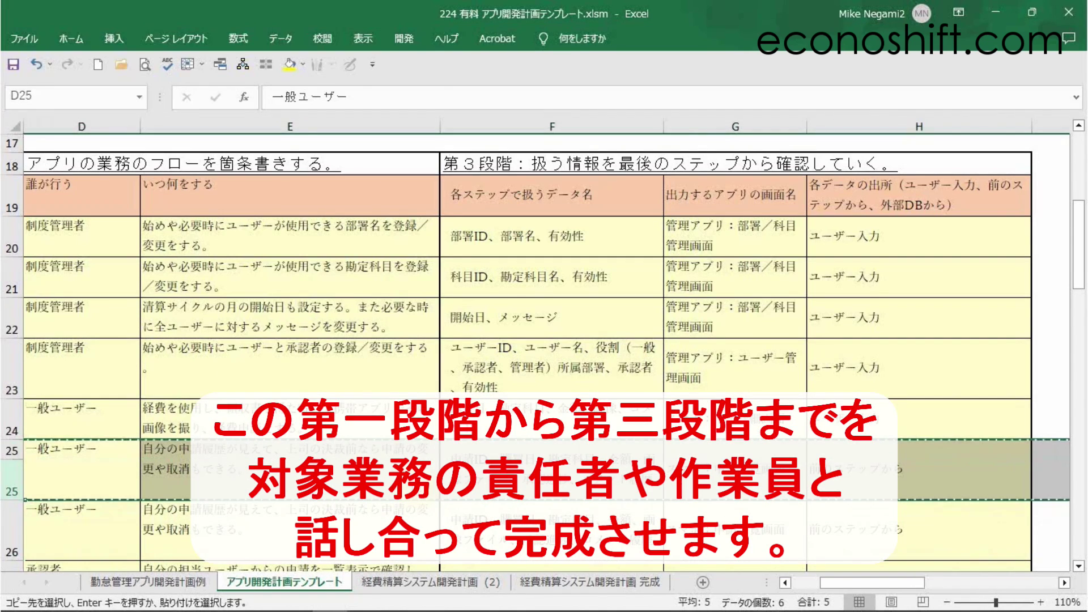
pyautogui.click(549, 380)
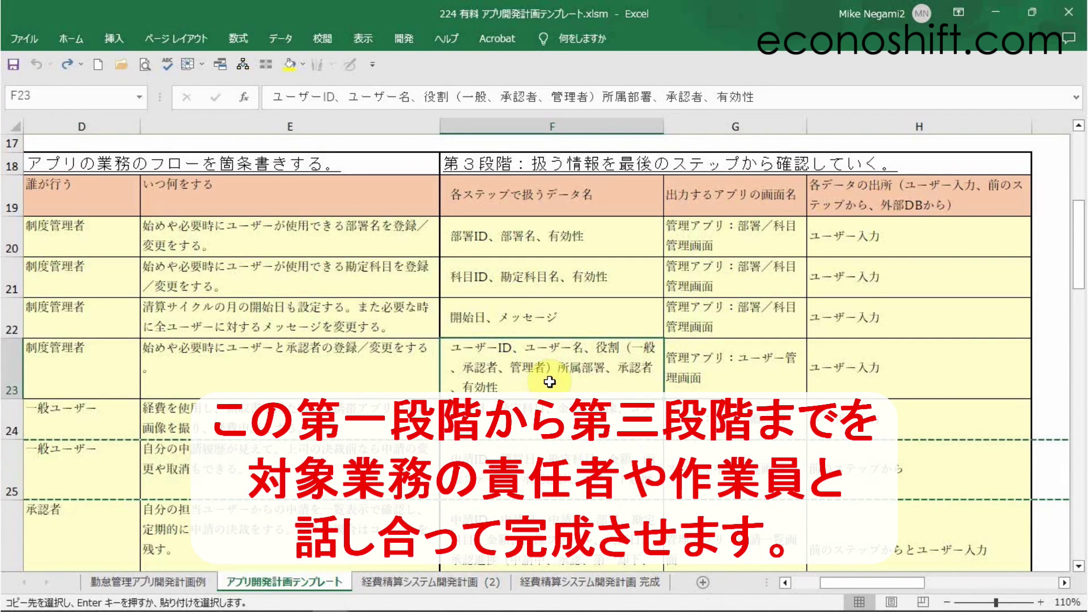
# Run 画面名の抽出 to extract the screen names from stage 3 into the stage 4 table.
pyautogui.click(784, 582)
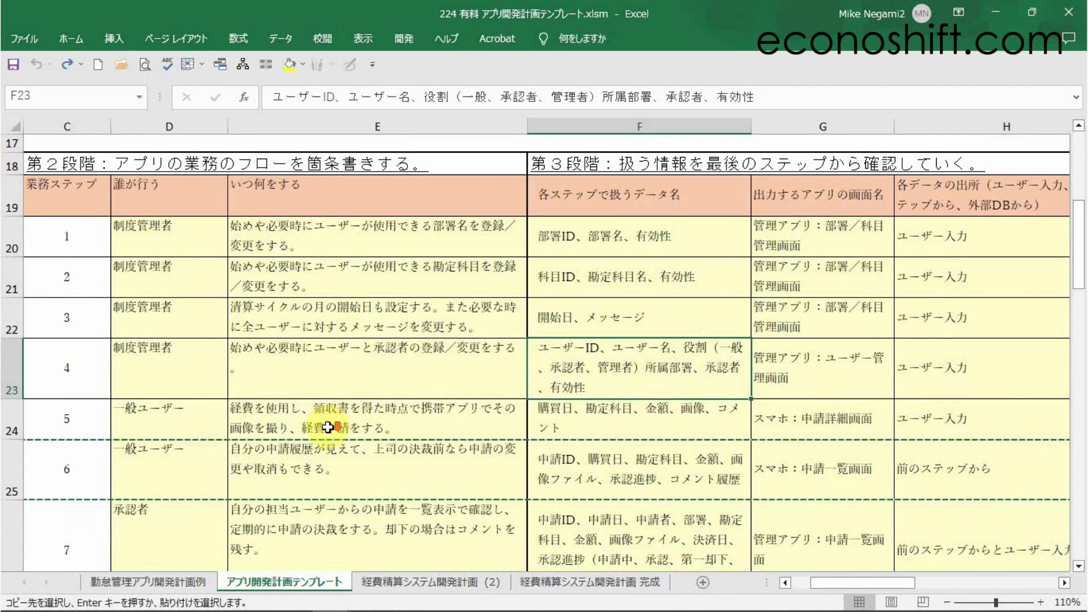
pyautogui.scroll(-7, 327, 428)
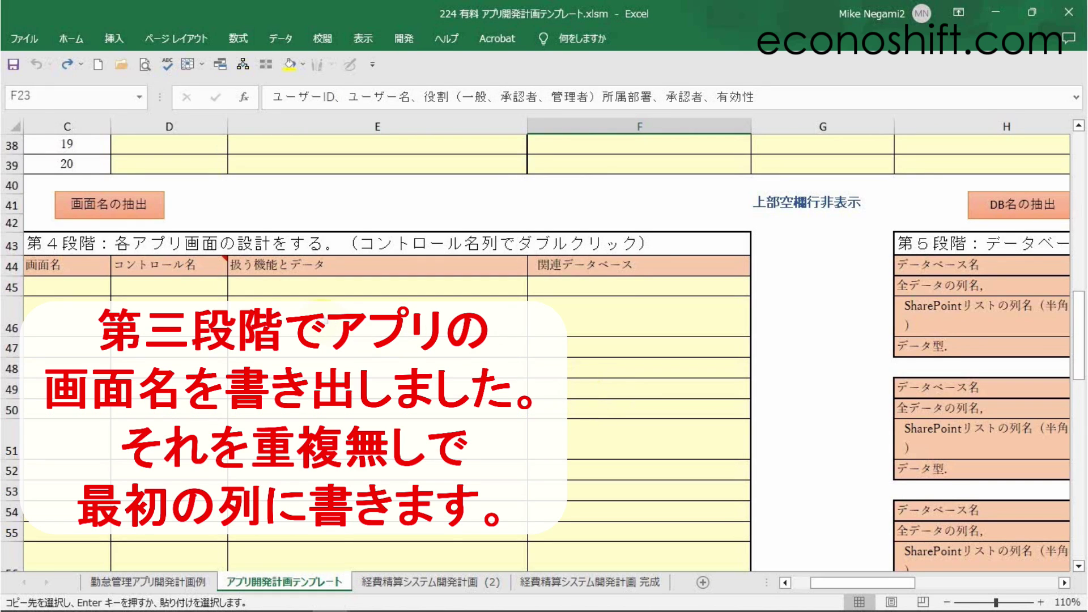
pyautogui.click(140, 217)
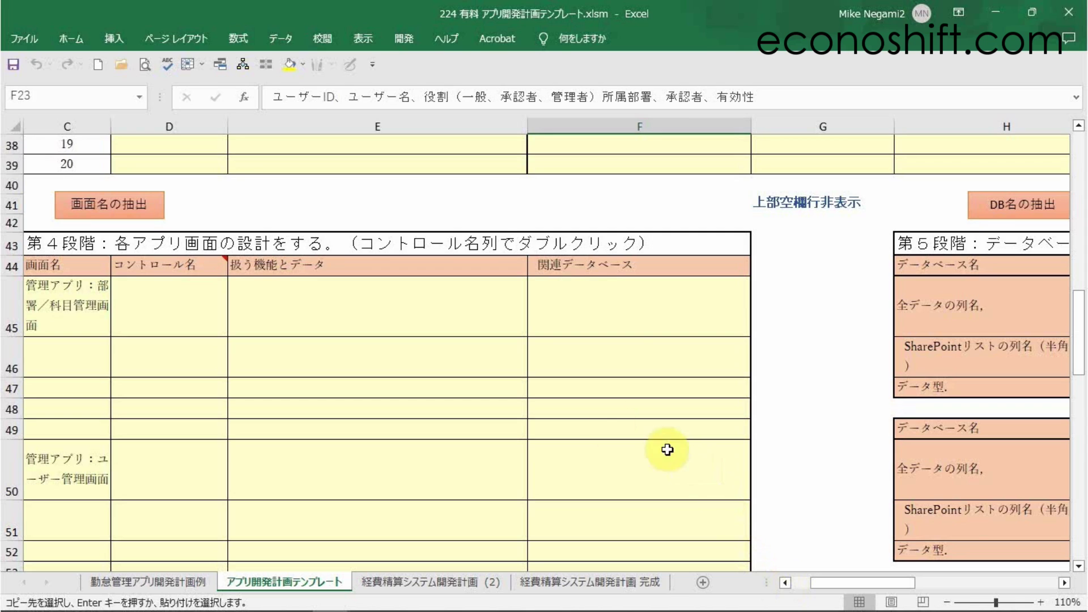
# Examine the コントロール名 and 扱う機能とデータ columns of the stage 4 table.
pyautogui.moveTo(168, 264); pyautogui.dragTo(176, 512)
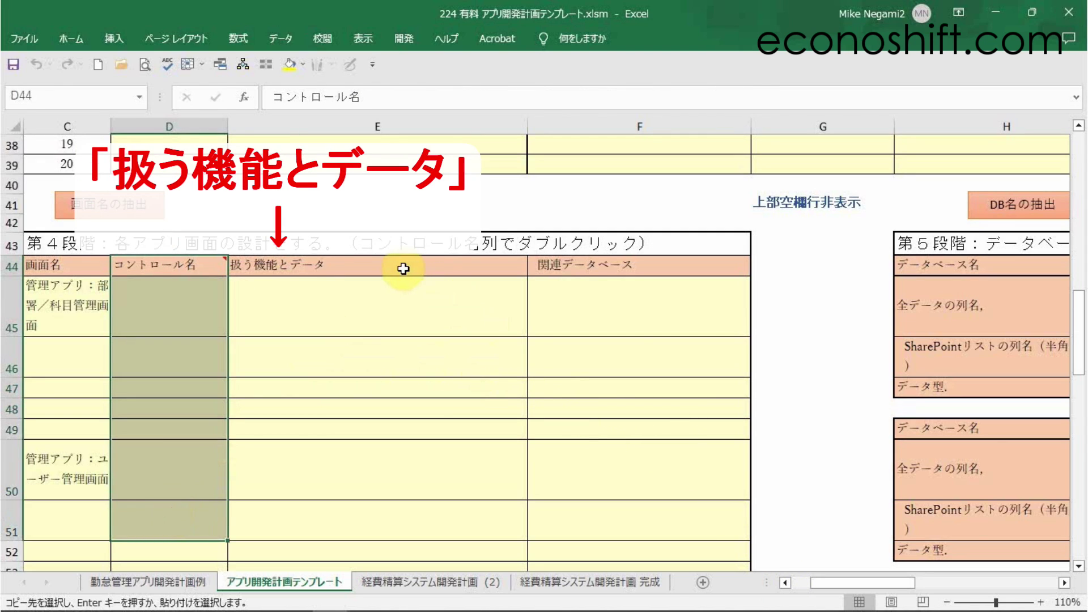
pyautogui.moveTo(402, 269); pyautogui.dragTo(371, 470)
pyautogui.click(835, 300)
# Hide the empty rows 33 to 39 above stage 4 with 上部空欄行非表示.
pyautogui.scroll(2, 835, 299)
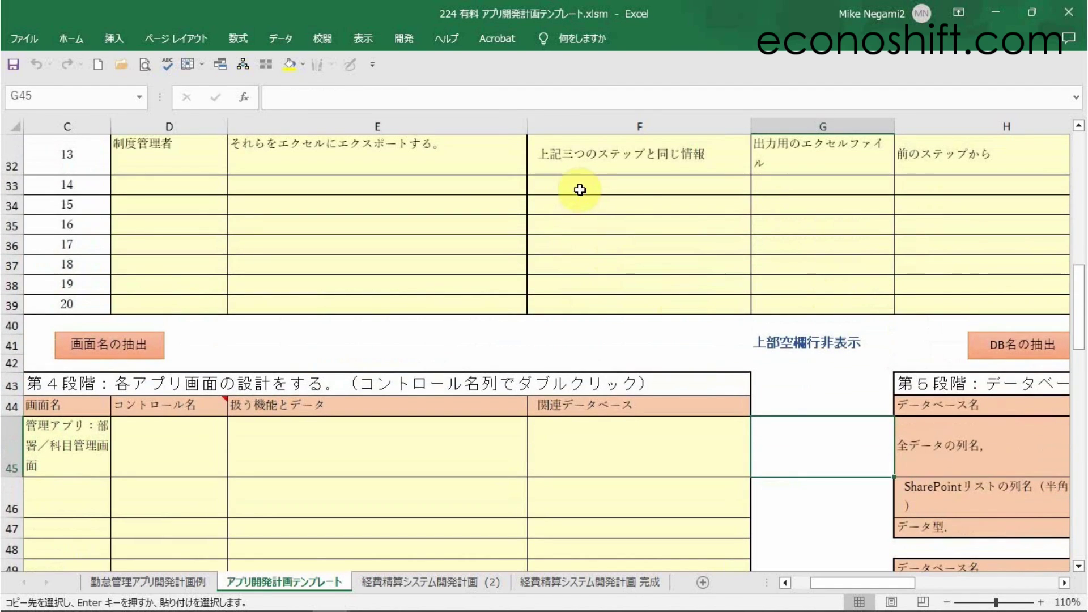
pyautogui.moveTo(580, 187); pyautogui.dragTo(728, 267)
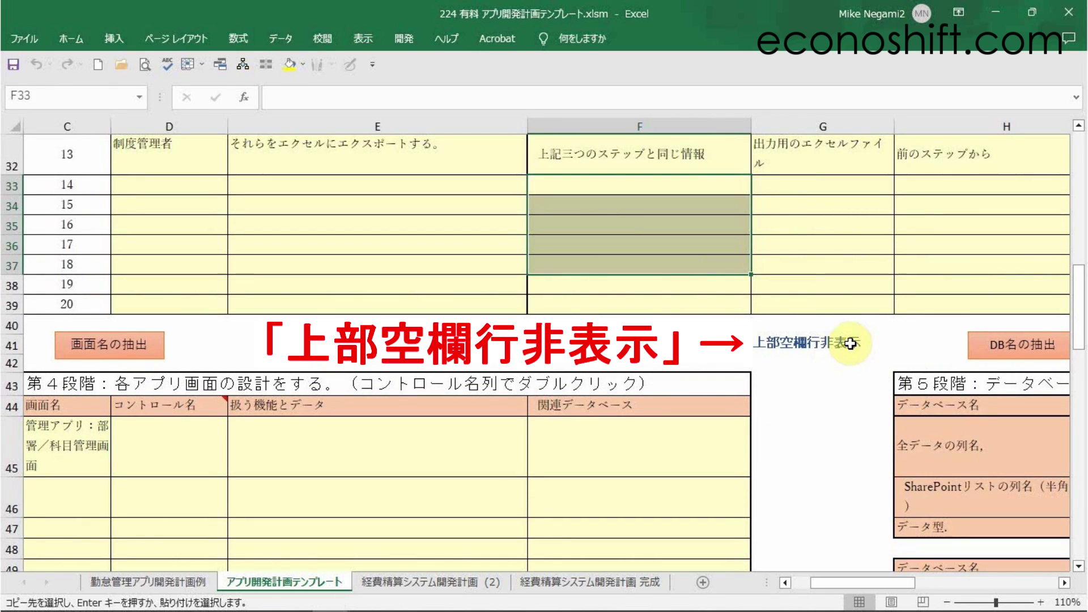
pyautogui.click(833, 345)
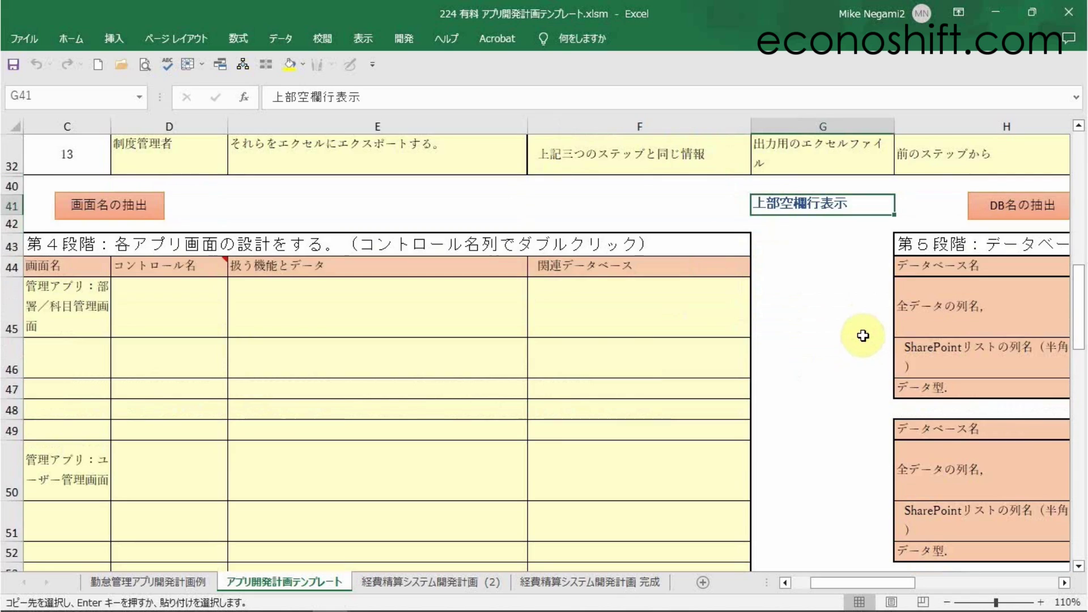
# Review the business steps that remain listed and show the hidden empty rows again with 上部空欄行表示.
pyautogui.scroll(1, 822, 343)
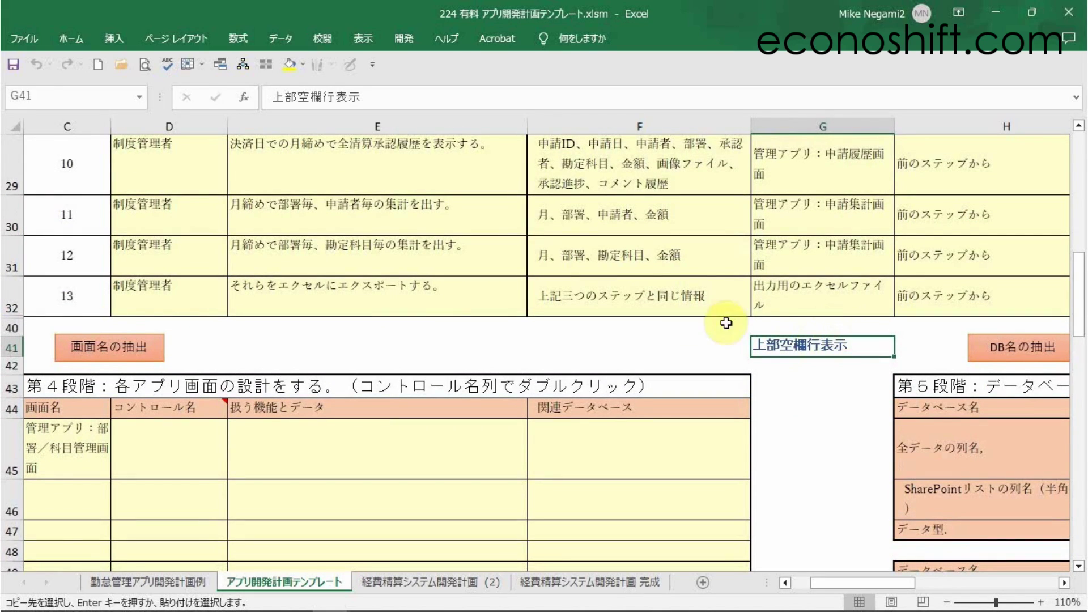
pyautogui.scroll(2, 859, 281)
pyautogui.scroll(2, 859, 282)
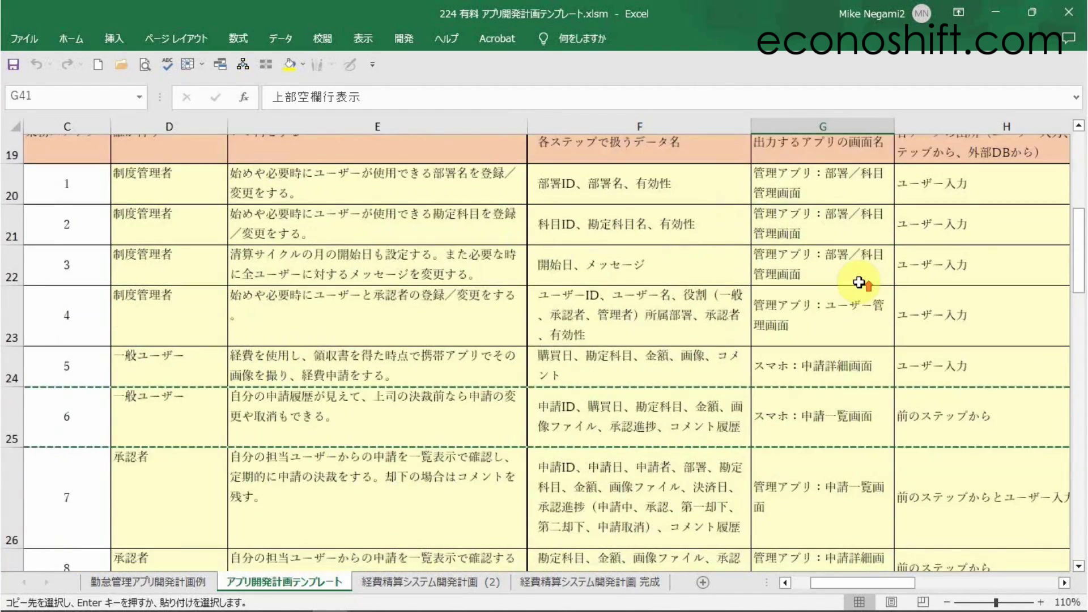
pyautogui.scroll(-4, 859, 282)
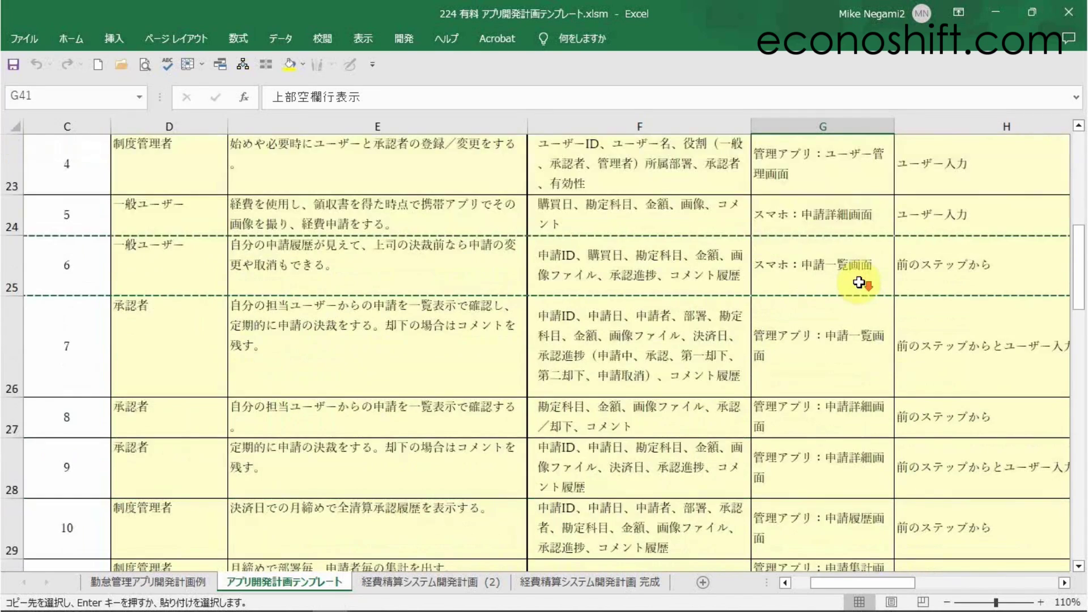
pyautogui.doubleClick(842, 347)
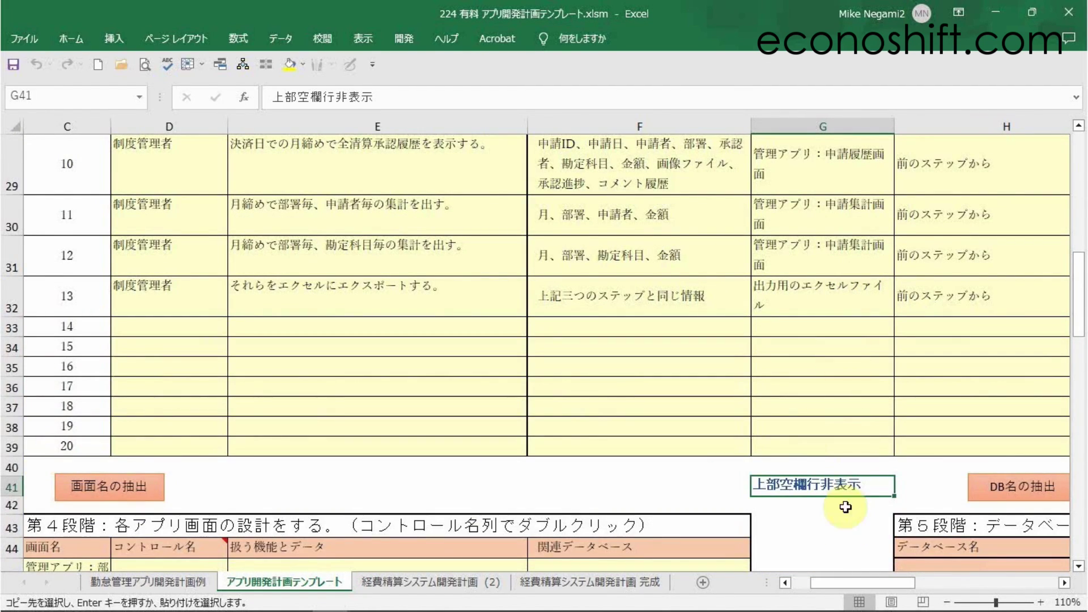
# Hide the empty rows above stage 4 once more with 上部空欄行非表示.
pyautogui.click(838, 541)
pyautogui.doubleClick(828, 484)
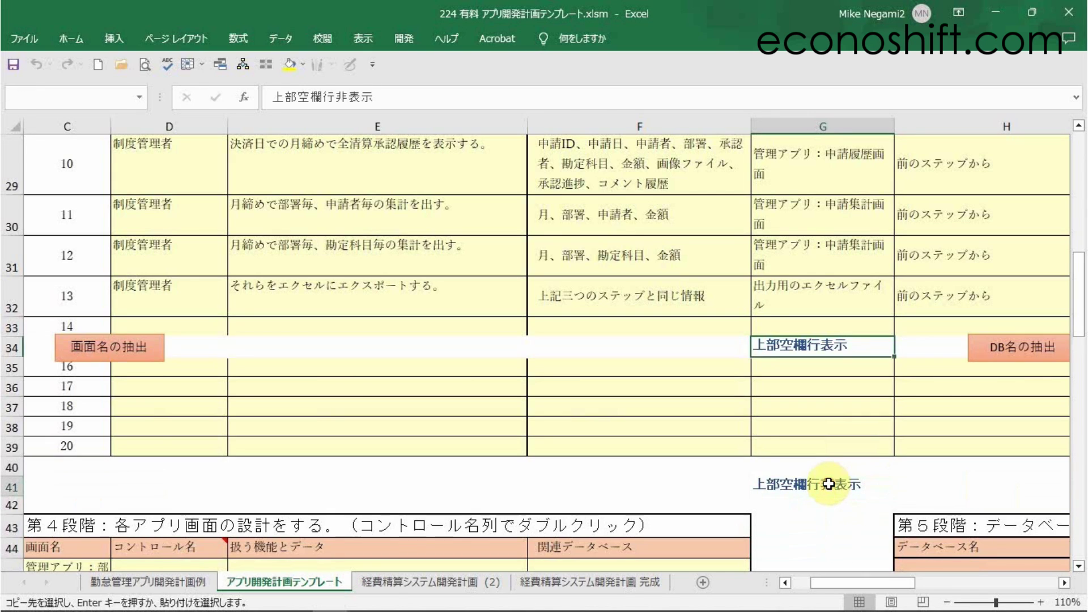
pyautogui.click(765, 429)
# Open the 経費精算システム開発計画 (2) sheet and examine the ギャラリー entry for the 部署／科目管理画面 in stage 4.
pyautogui.click(444, 584)
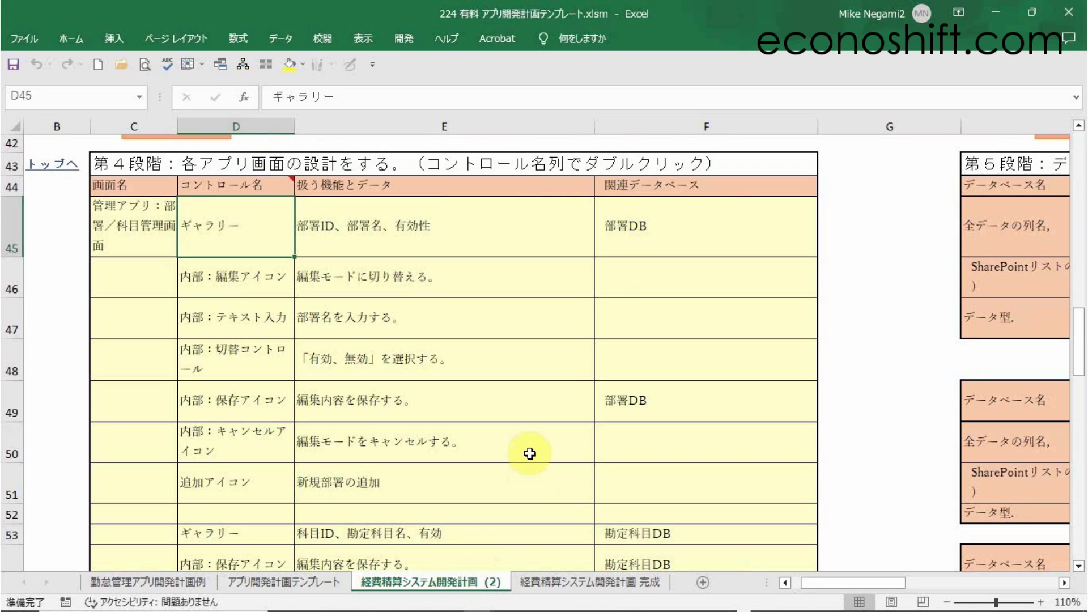
pyautogui.click(587, 306)
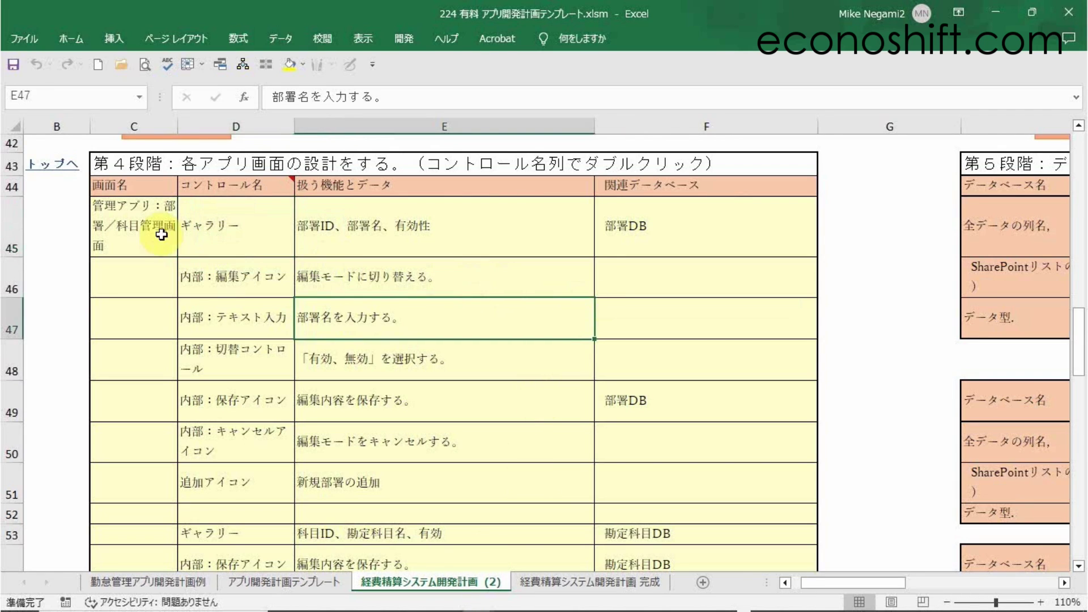
pyautogui.click(116, 226)
pyautogui.moveTo(116, 226)
pyautogui.mouseDown()
pyautogui.moveTo(449, 243)
pyautogui.moveTo(436, 250)
pyautogui.mouseUp()
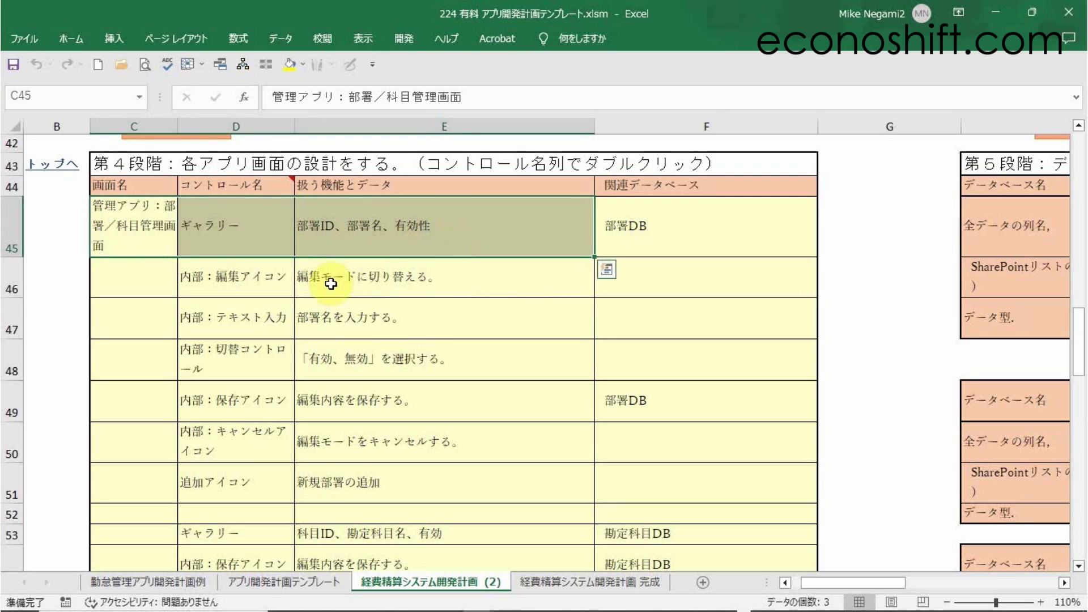
pyautogui.click(248, 239)
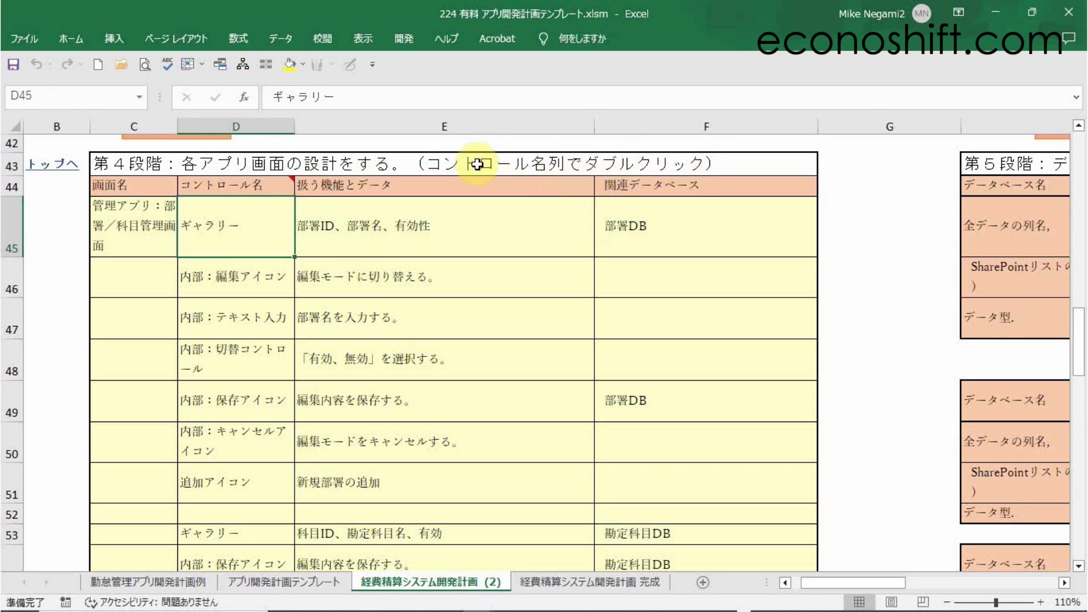
# Fill the empty control name cell D52 with コンボボックス from the control selection list.
pyautogui.doubleClick(217, 511)
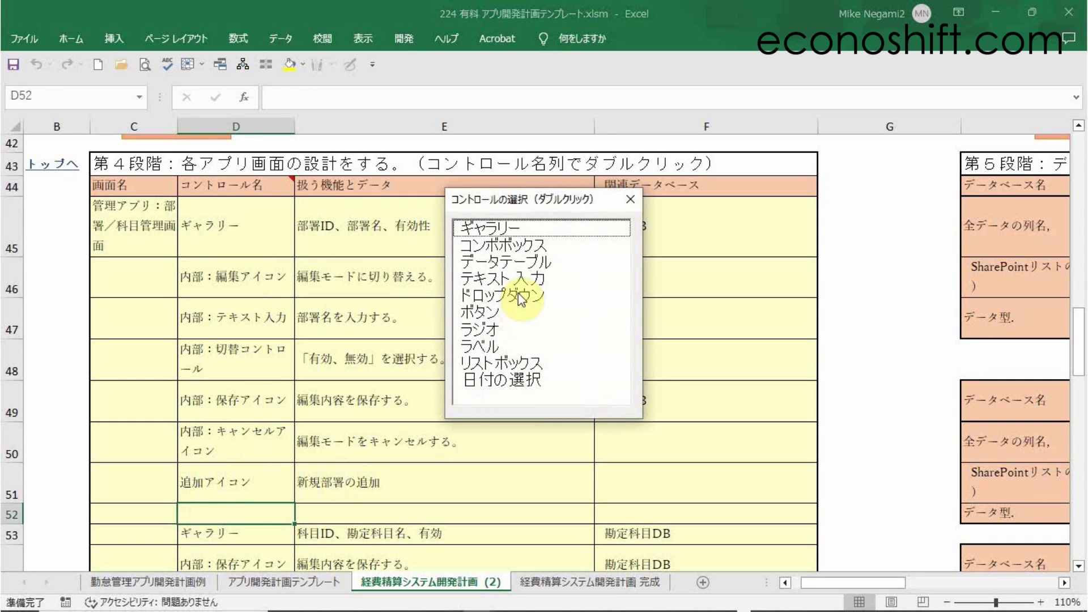
pyautogui.doubleClick(505, 249)
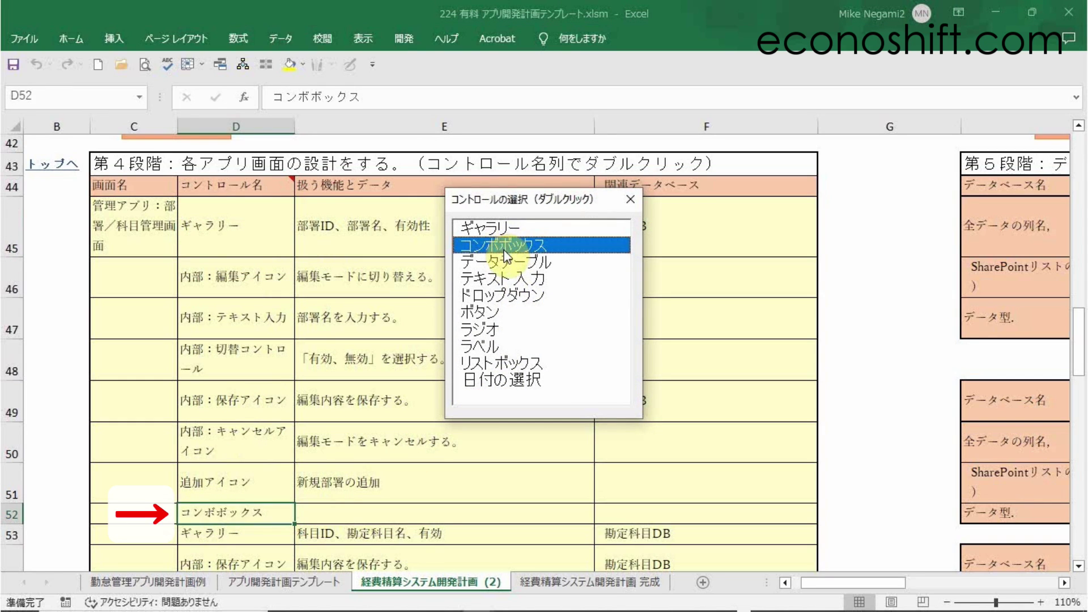
# Try ドロップダウン and ボタン as the control name in cell D52, and clear the cell again.
pyautogui.doubleClick(508, 292)
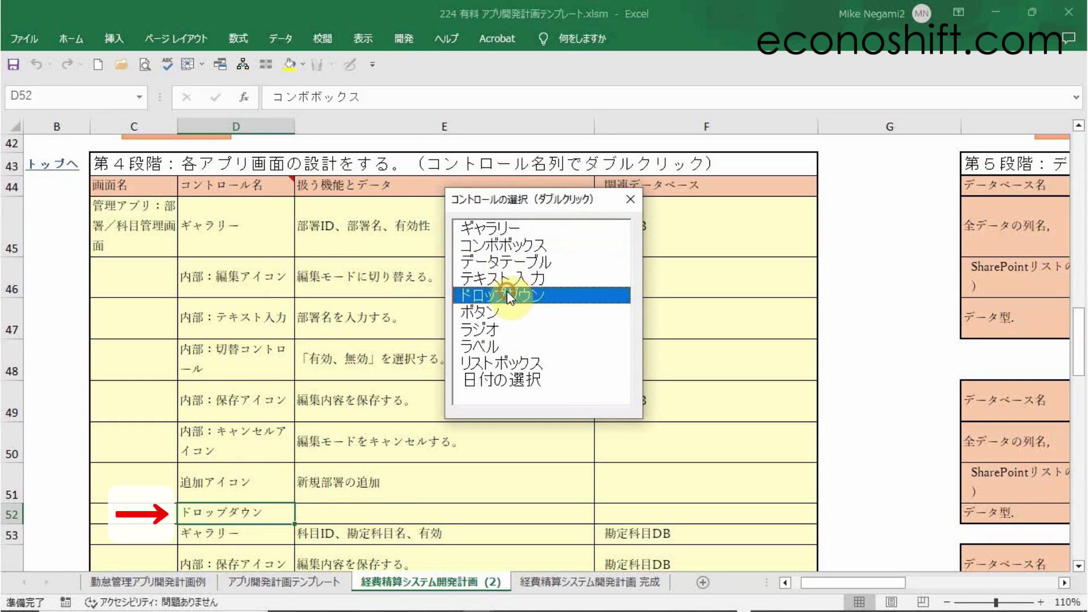
pyautogui.doubleClick(482, 316)
pyautogui.click(262, 511)
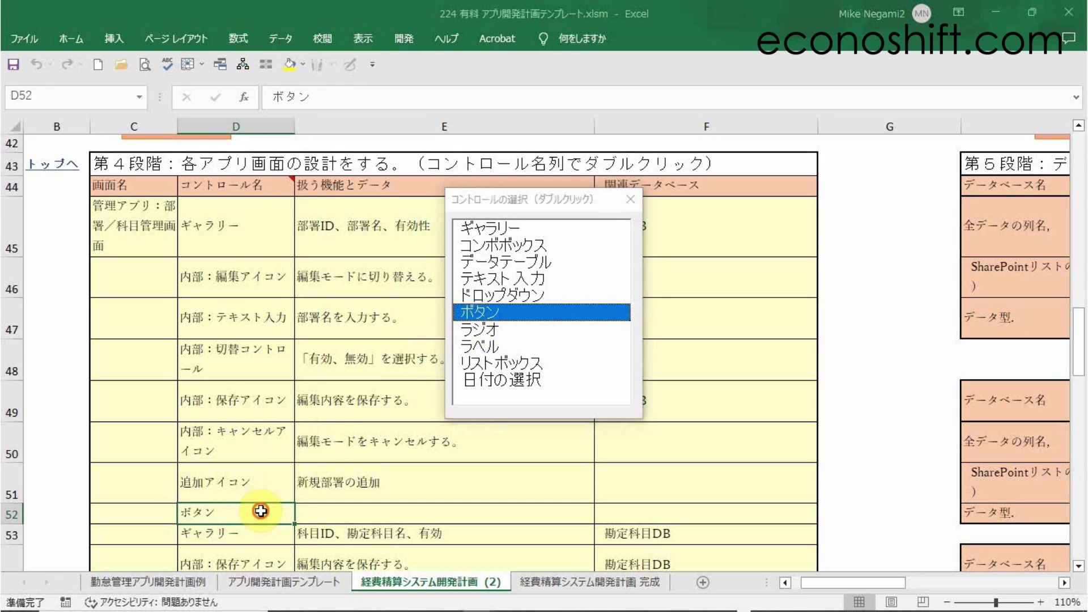
pyautogui.press('Delete')
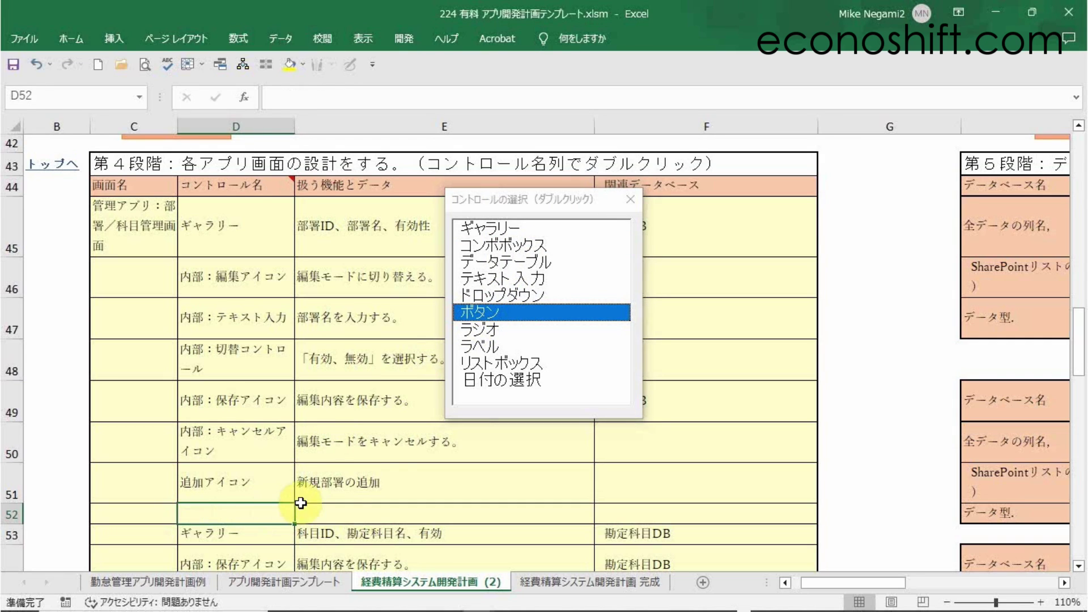
pyautogui.click(631, 199)
# Examine the stage 4 ギャラリー row's handled functions and data in E45 and its 関連データベース entry in F45.
pyautogui.scroll(1, 615, 232)
pyautogui.scroll(2, 616, 232)
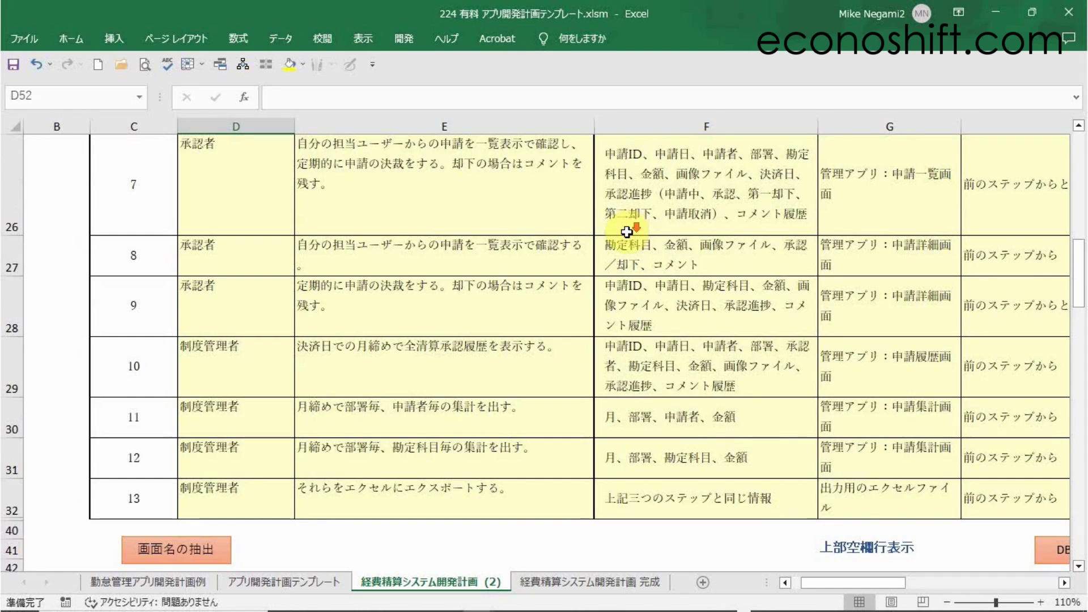
pyautogui.scroll(-5, 628, 227)
pyautogui.click(544, 286)
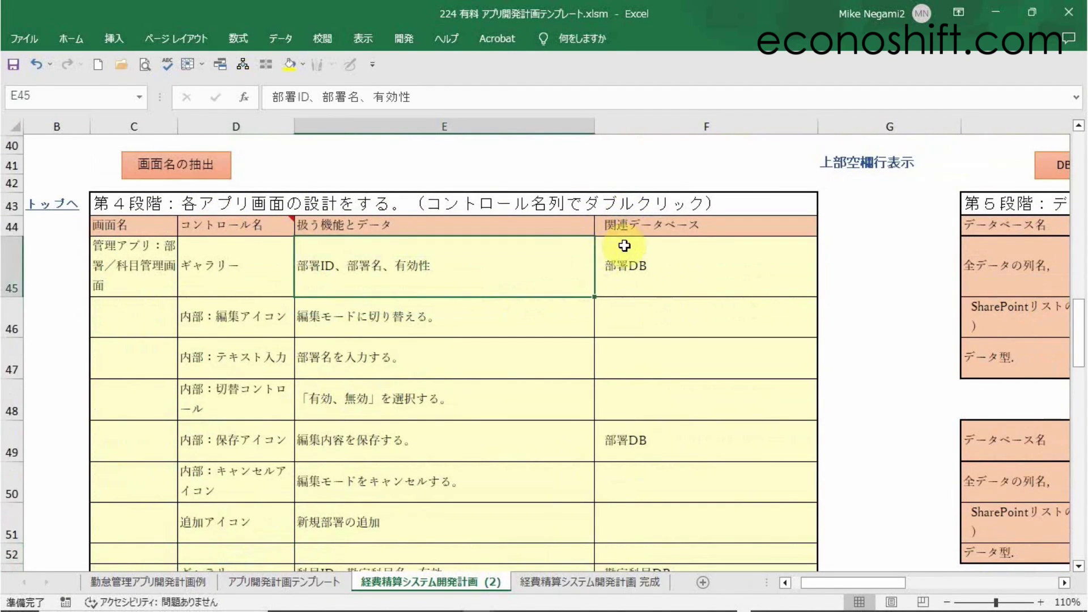
pyautogui.click(629, 228)
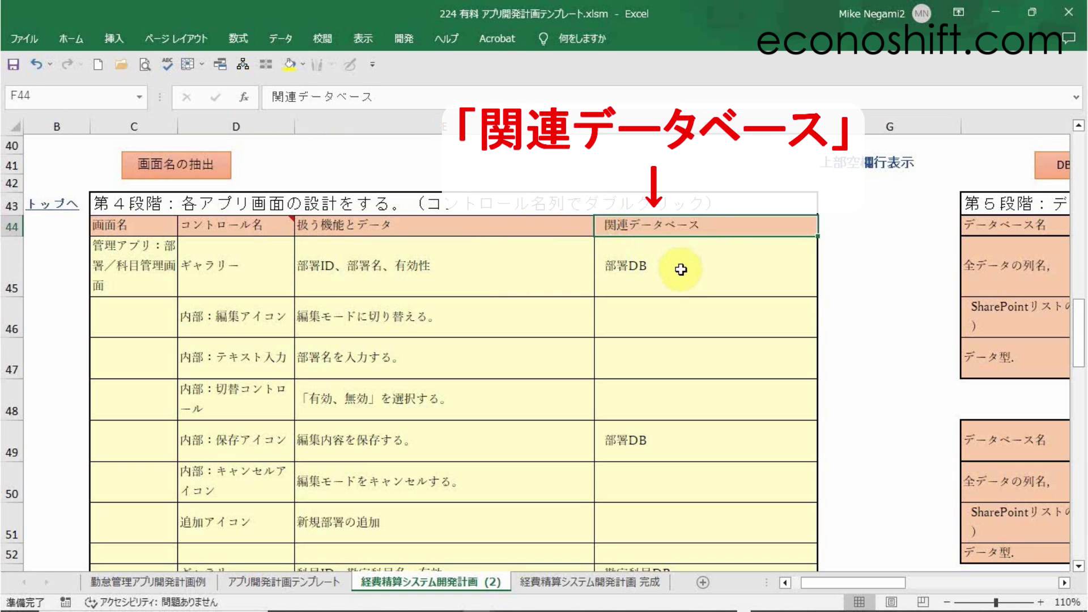
pyautogui.click(694, 282)
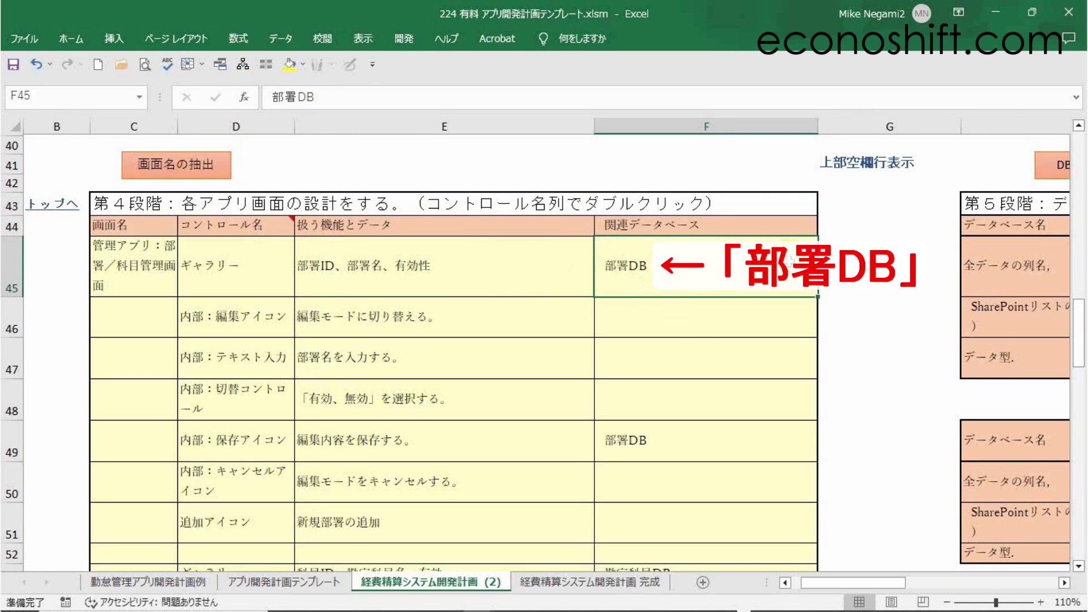
# Examine the gallery's inner controls in D46:D50 and their functions, including the edit icon, text input, toggle and save icon.
pyautogui.click(238, 323)
pyautogui.moveTo(239, 366); pyautogui.dragTo(226, 476)
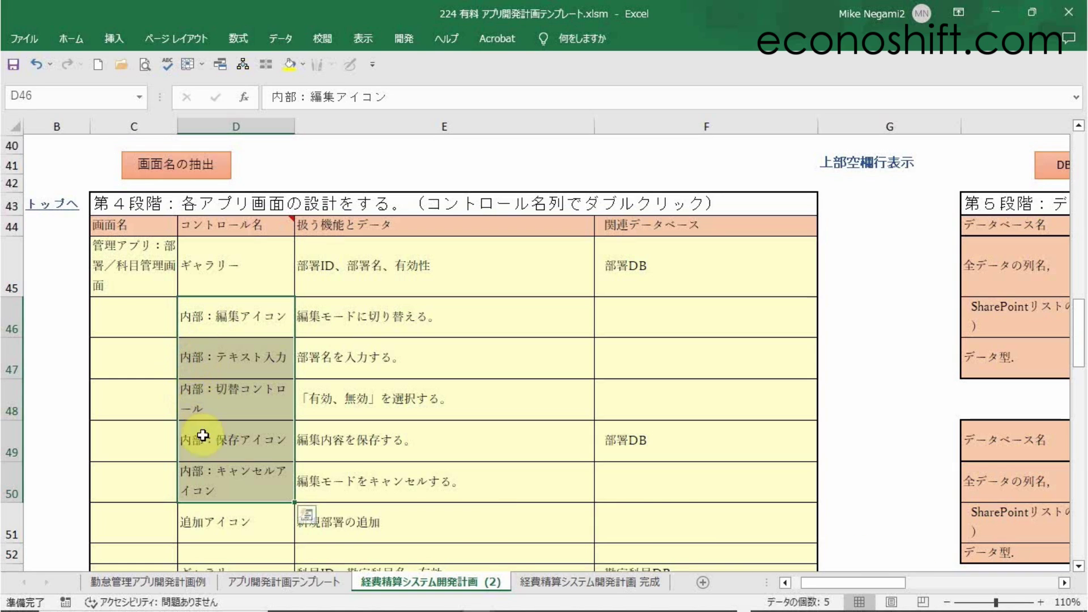
pyautogui.click(266, 483)
pyautogui.click(264, 317)
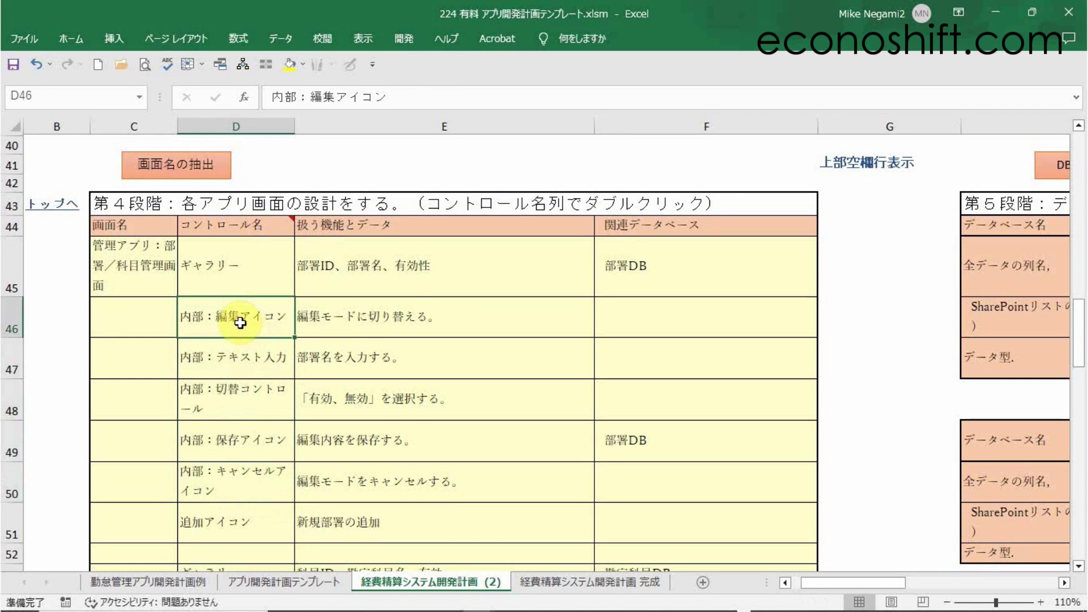
pyautogui.click(321, 316)
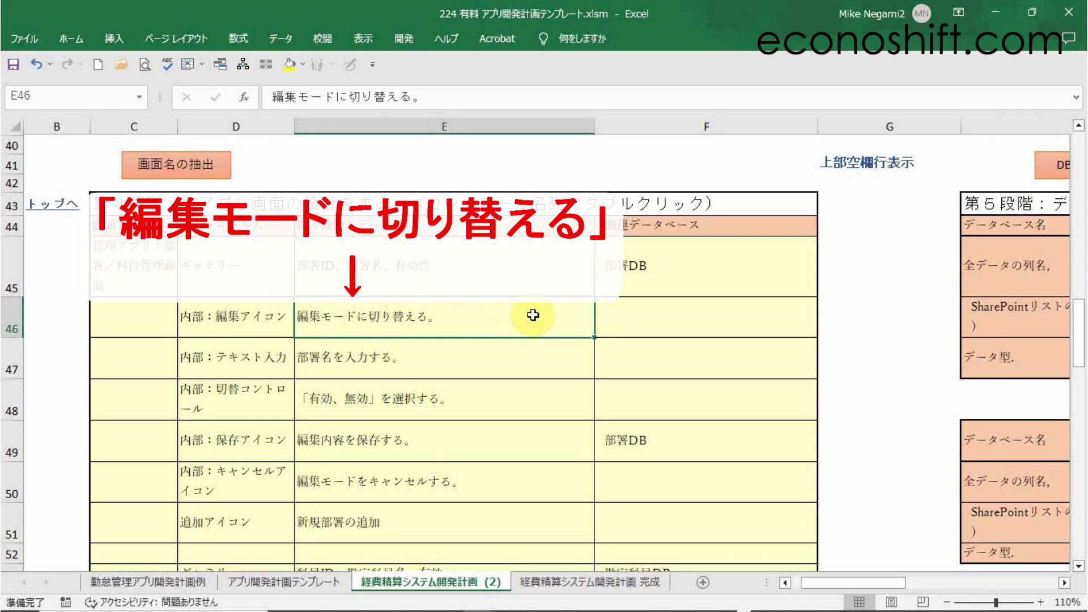
pyautogui.moveTo(269, 365); pyautogui.dragTo(363, 392)
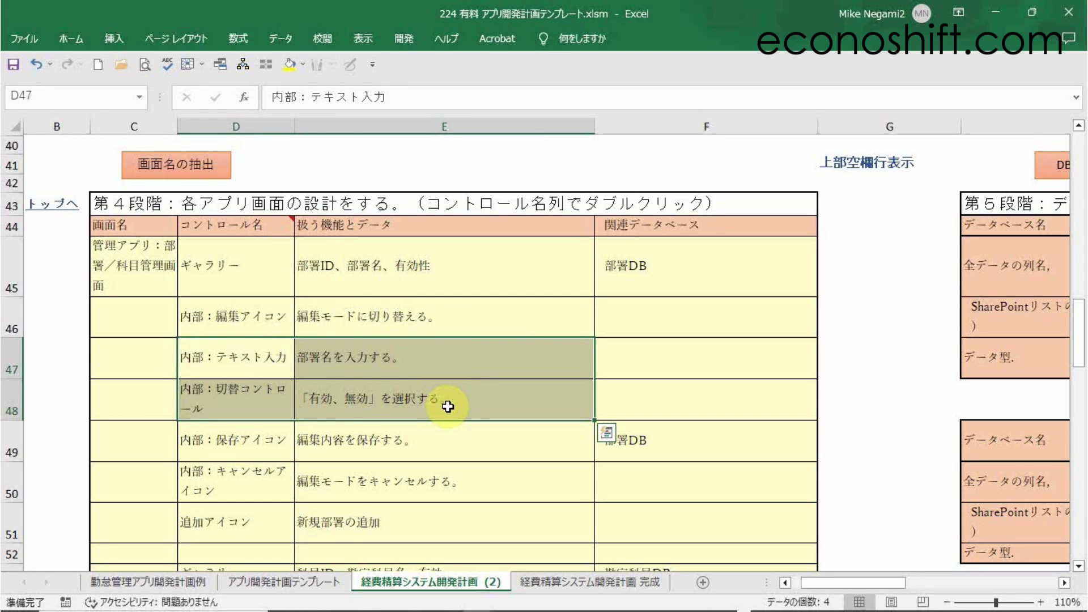
pyautogui.click(274, 448)
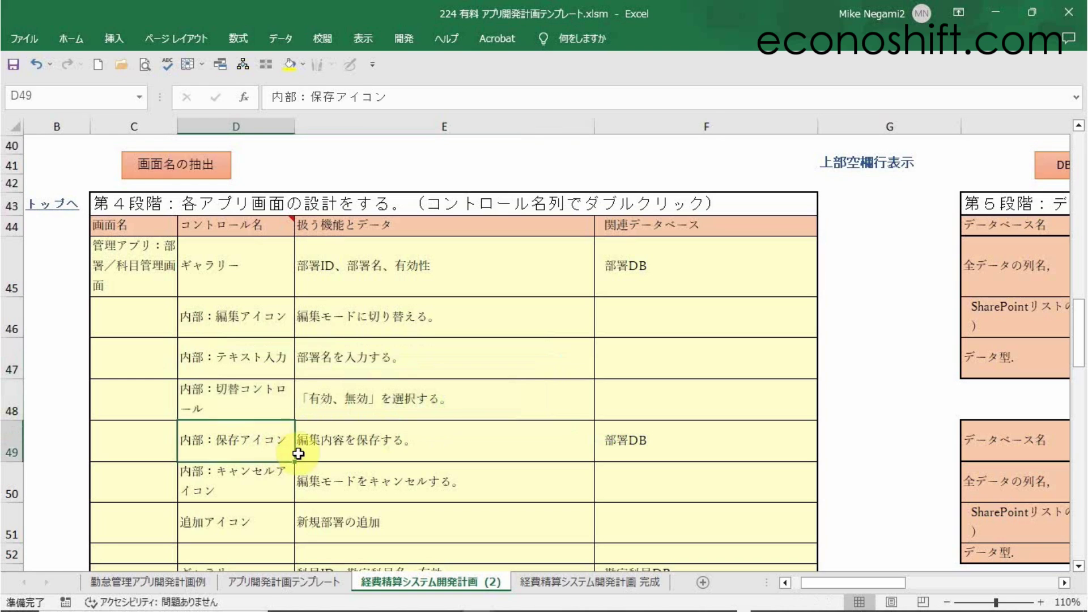
pyautogui.click(334, 441)
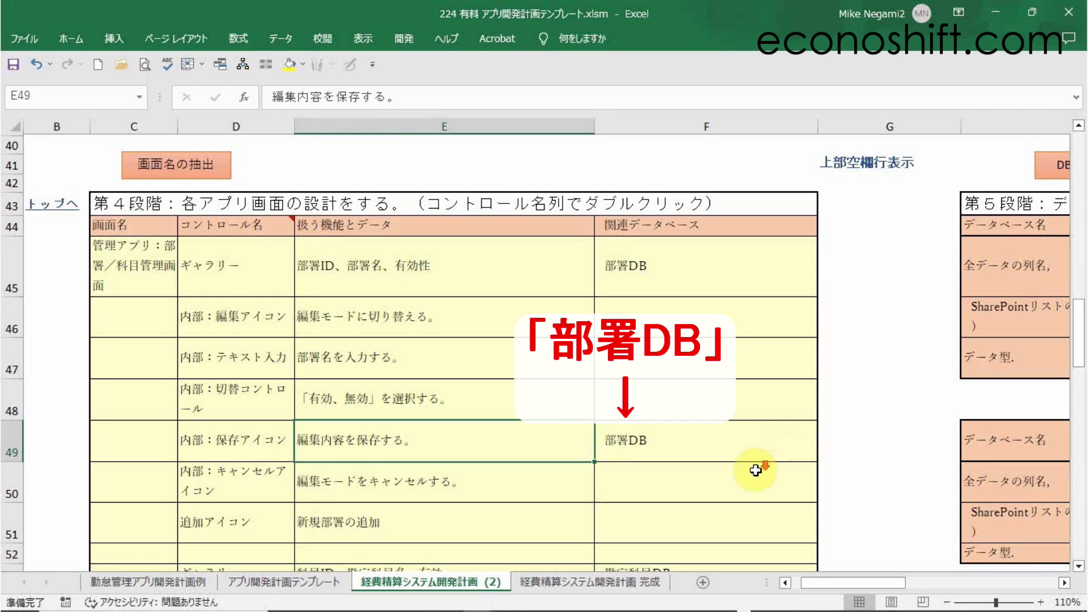
# Look through the controls and related databases of the following stage 4 screens, including the ユーザー管理画面.
pyautogui.scroll(-4, 758, 468)
pyautogui.scroll(-1, 756, 471)
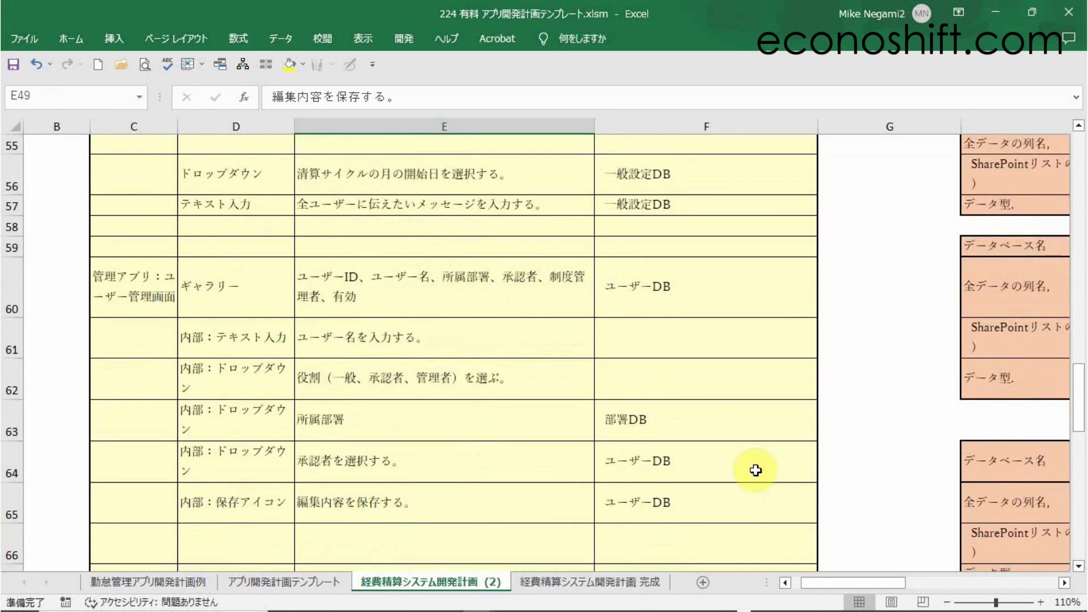
pyautogui.scroll(-1, 756, 470)
pyautogui.scroll(2, 755, 470)
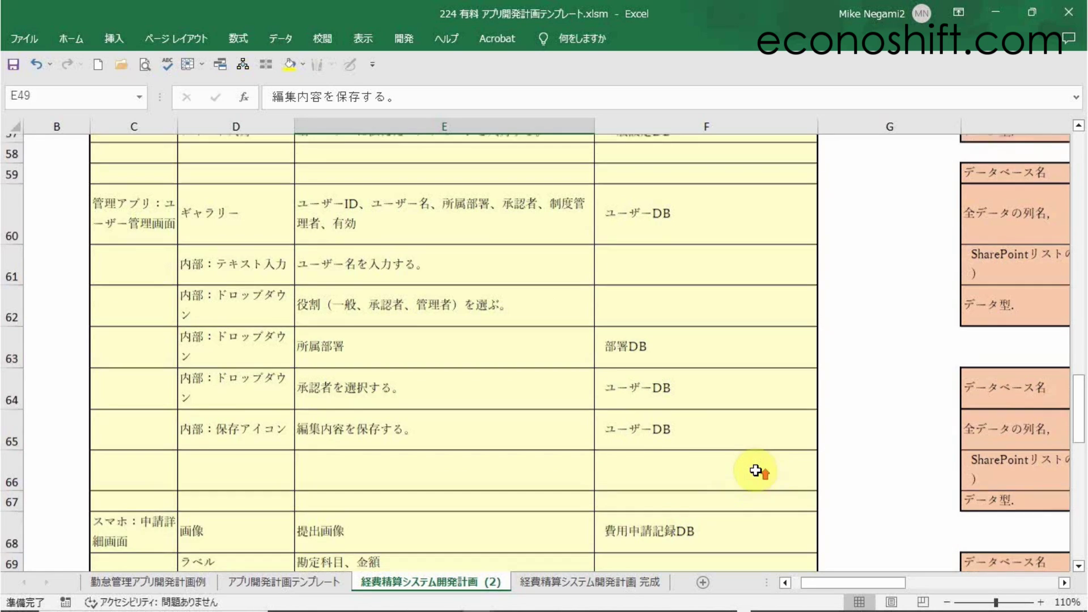
pyautogui.scroll(4, 756, 470)
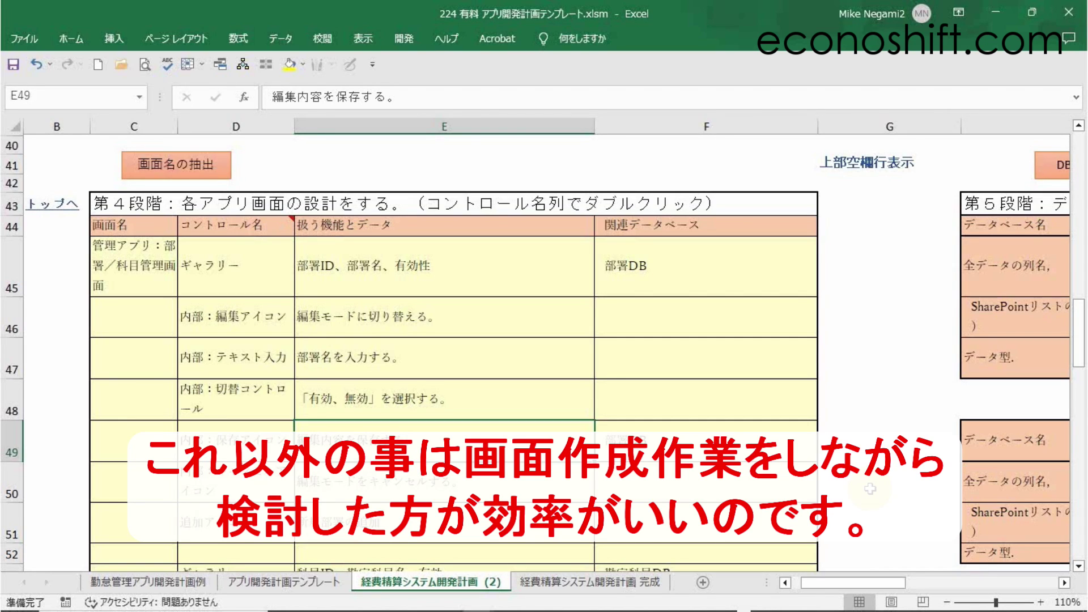
# Extract the related database names into the stage 5 sections with DB名の抽出 and check the name cell of each section.
pyautogui.moveTo(868, 582); pyautogui.dragTo(896, 586)
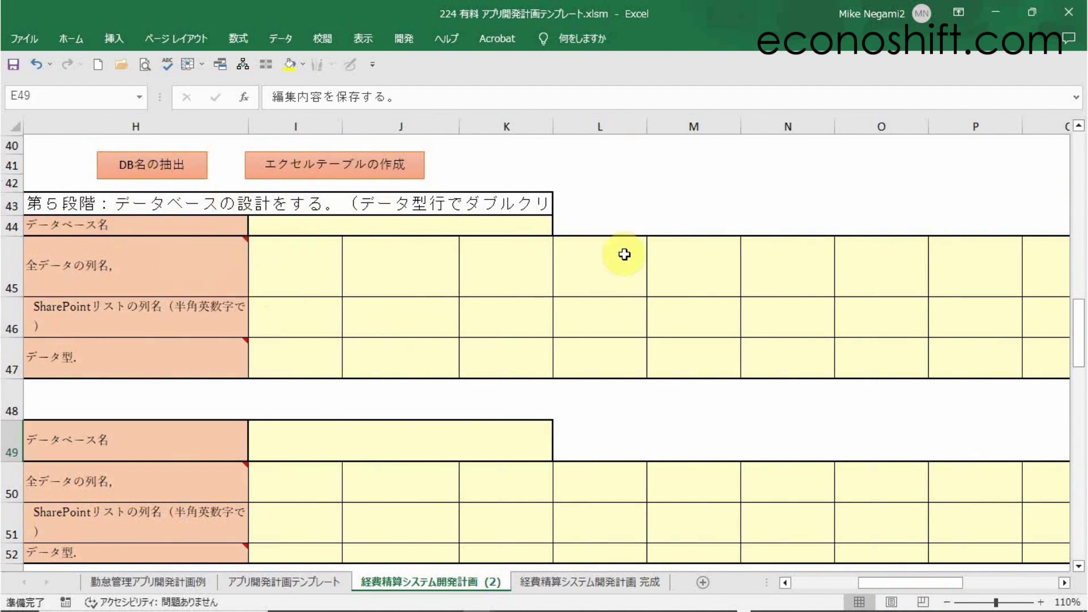
pyautogui.click(156, 171)
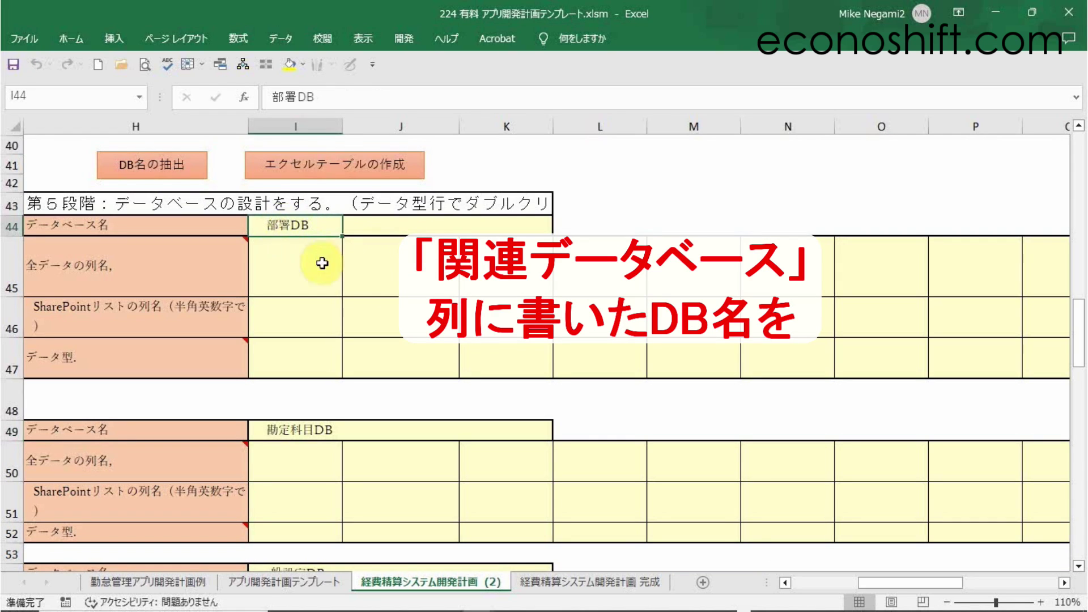
pyautogui.click(305, 428)
pyautogui.scroll(-2, 353, 408)
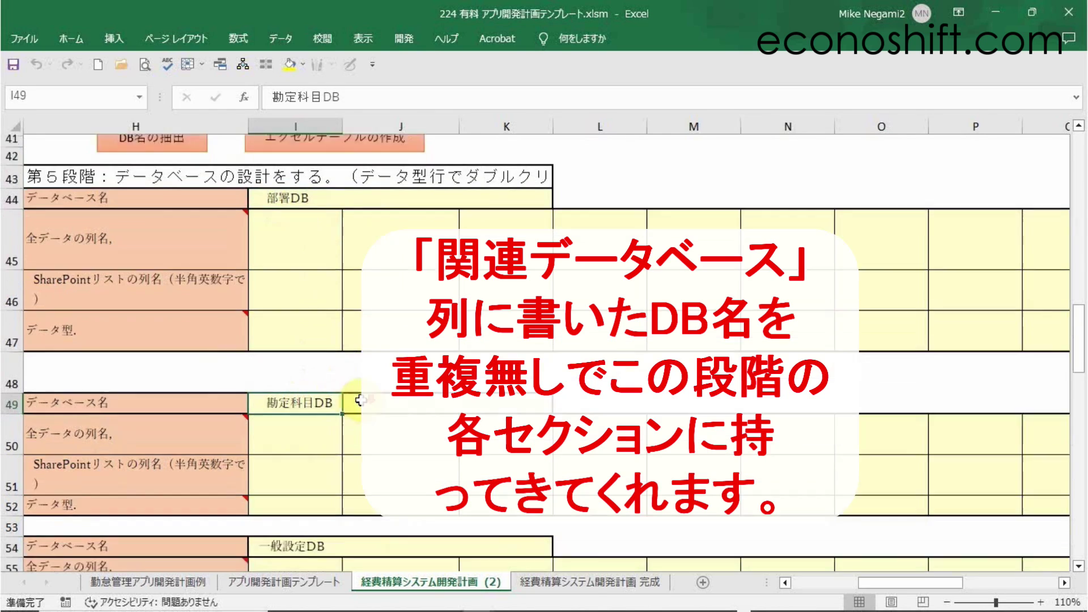
pyautogui.click(312, 397)
pyautogui.scroll(-1, 315, 410)
pyautogui.click(317, 403)
pyautogui.scroll(3, 354, 377)
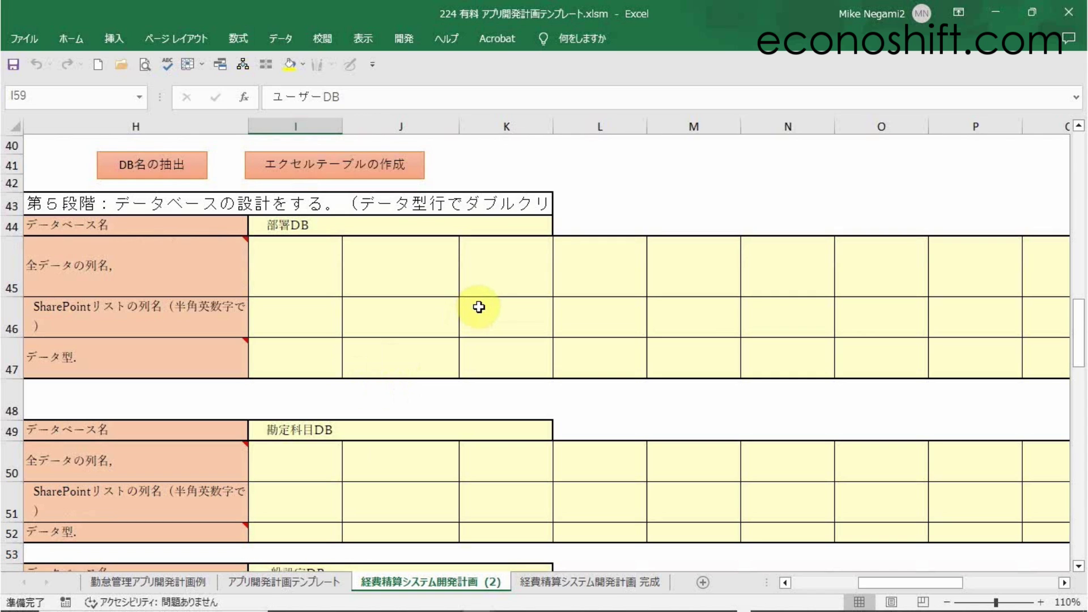
# Copy the gallery's data list from E45 and paste it as values into the 部署DB column name cell I45.
pyautogui.click(171, 268)
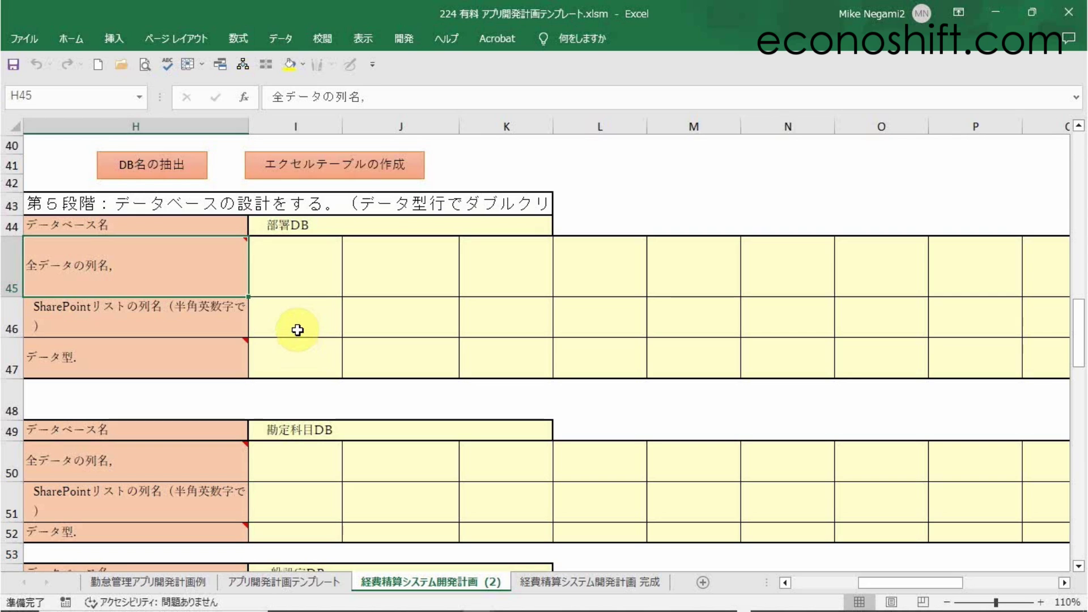
pyautogui.moveTo(225, 245)
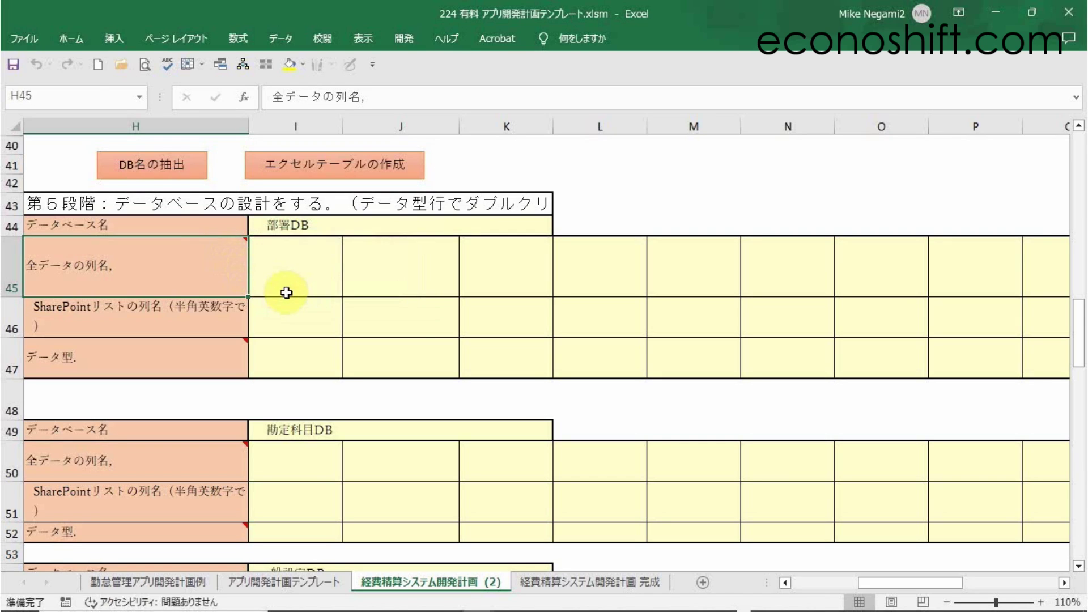
pyautogui.moveTo(898, 583); pyautogui.dragTo(860, 582)
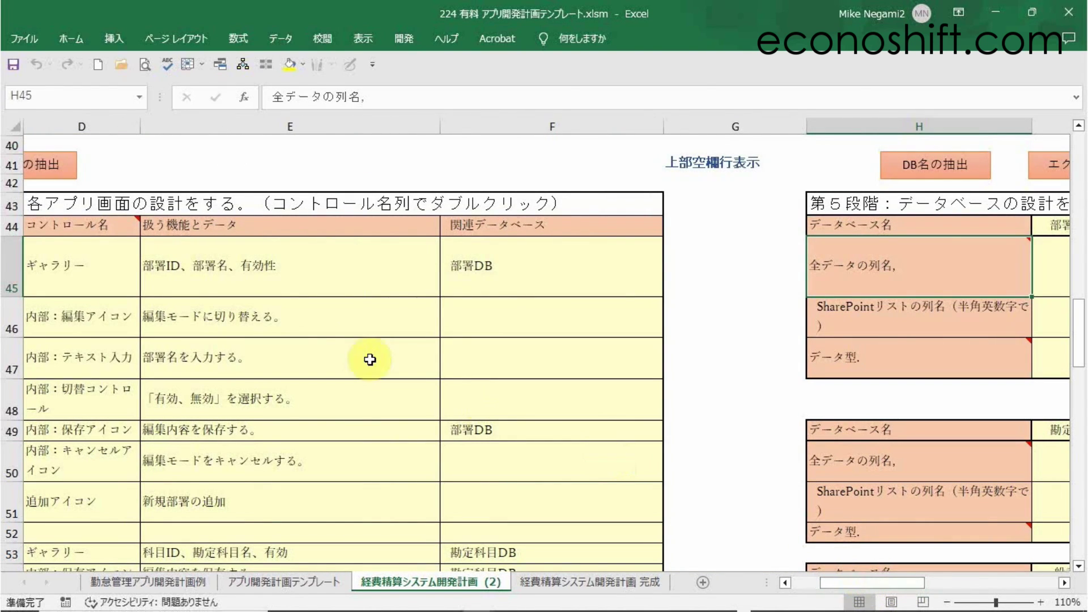
pyautogui.click(215, 265)
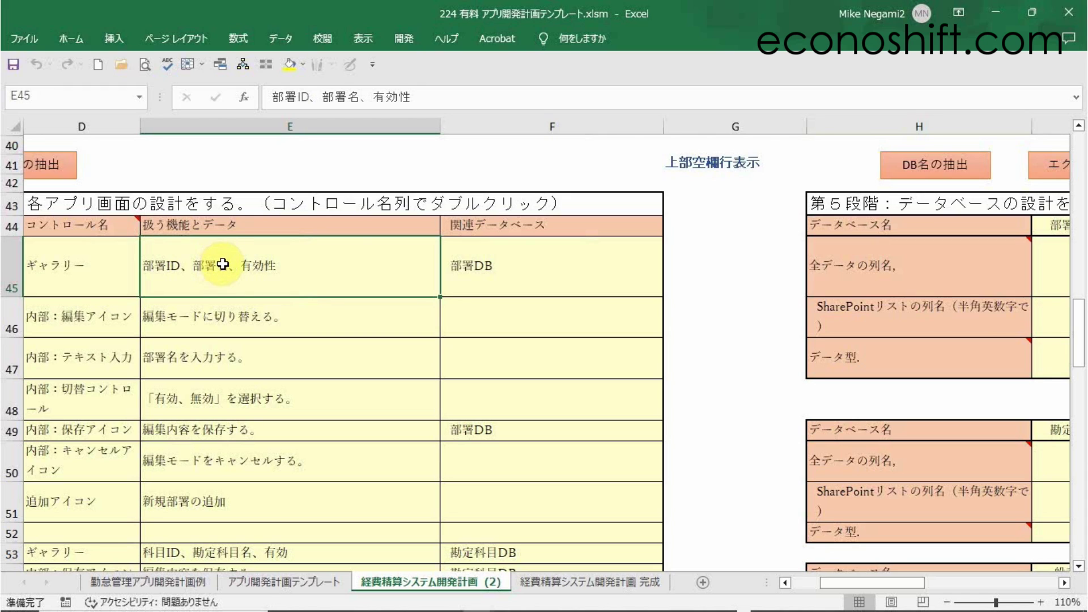
pyautogui.hotkey('ctrl', 'c')
pyautogui.click(1050, 255)
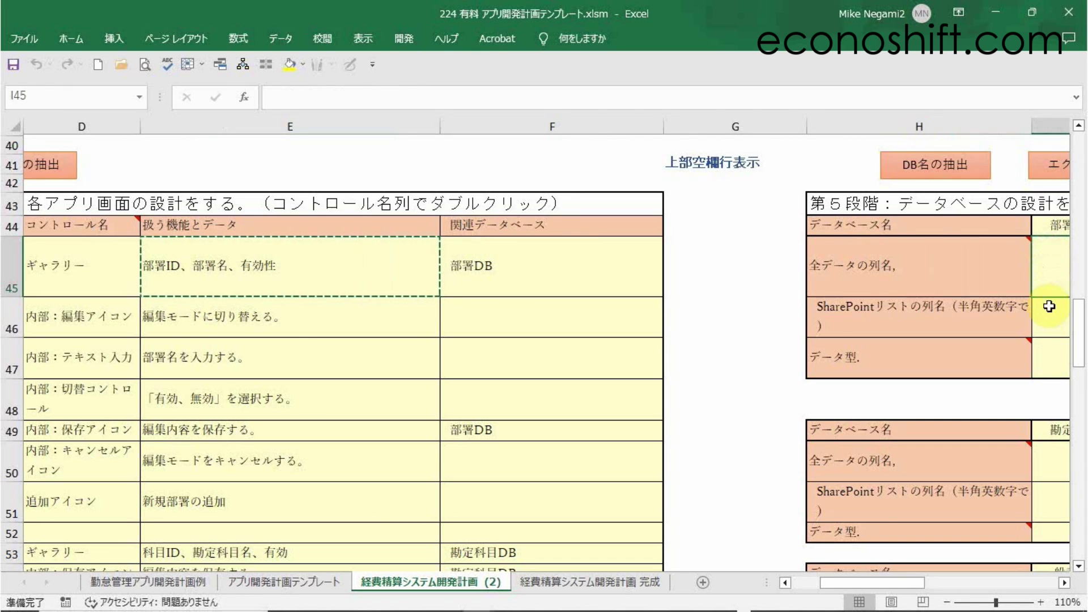
pyautogui.rightClick(1042, 253)
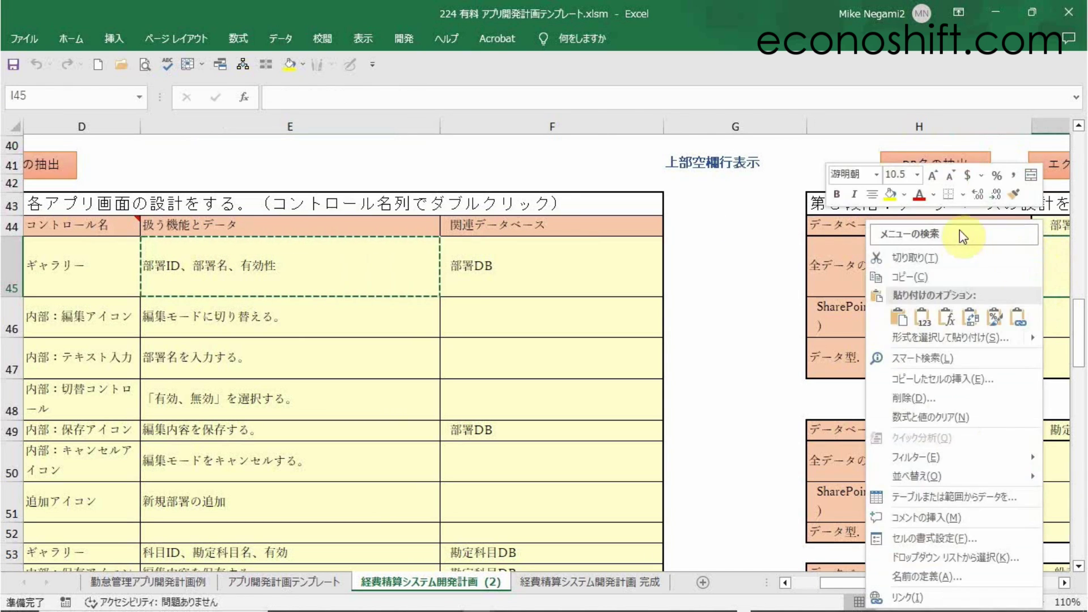
pyautogui.click(922, 318)
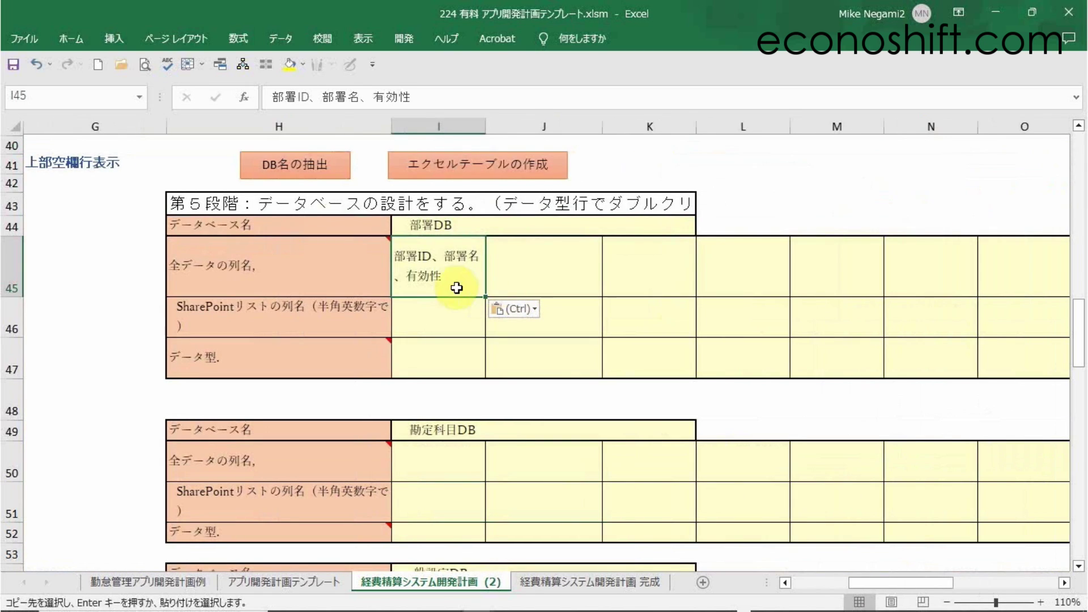
# Split the pasted list in I45 into separate column name cells using 、 as the delimiter.
pyautogui.doubleClick(445, 281)
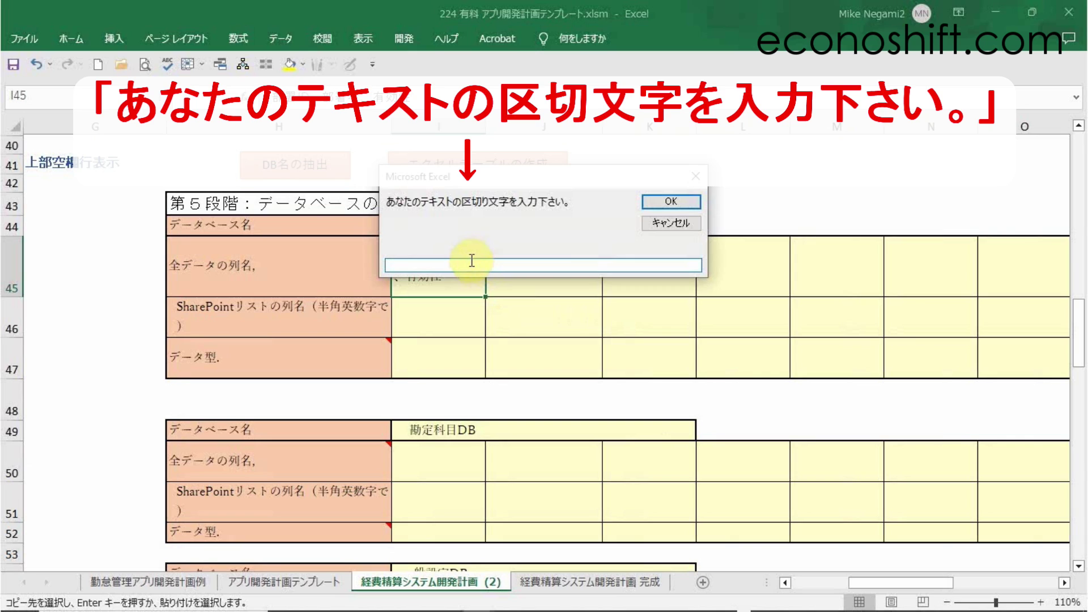
pyautogui.write('、')
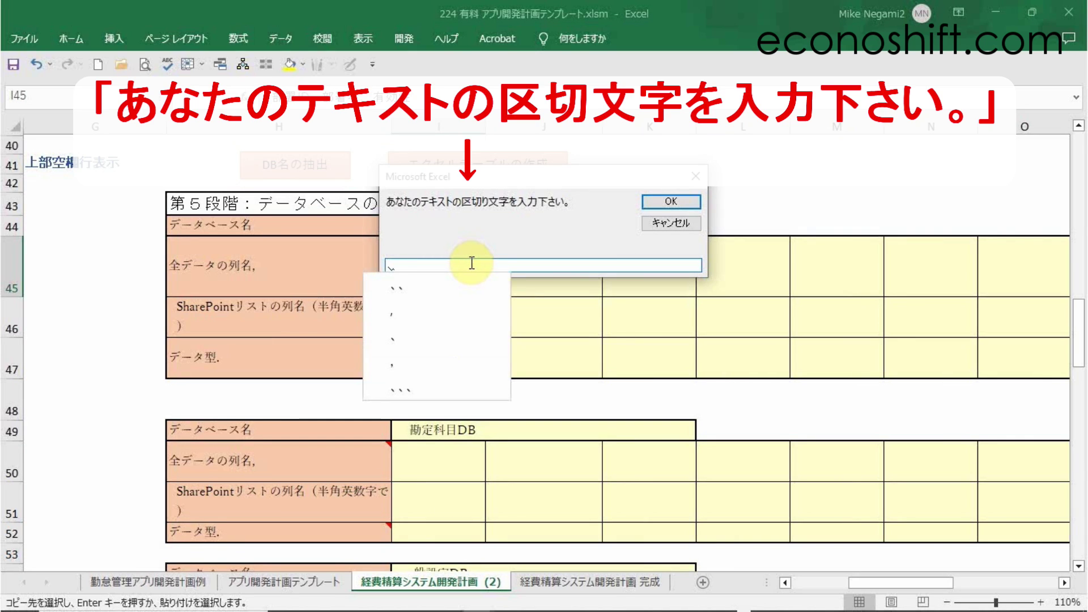
pyautogui.press('Return')
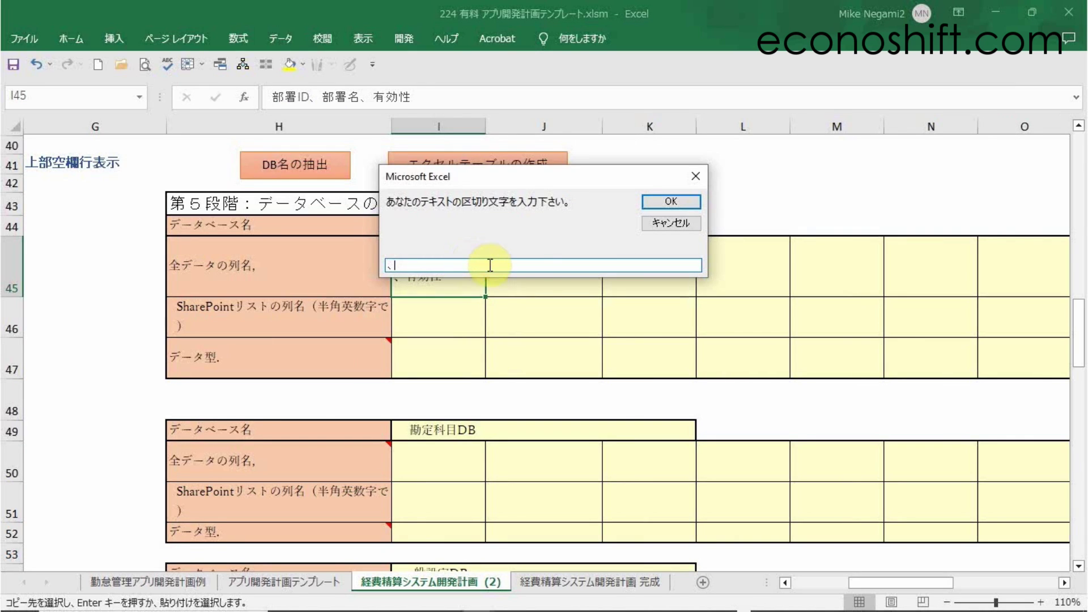
pyautogui.click(660, 204)
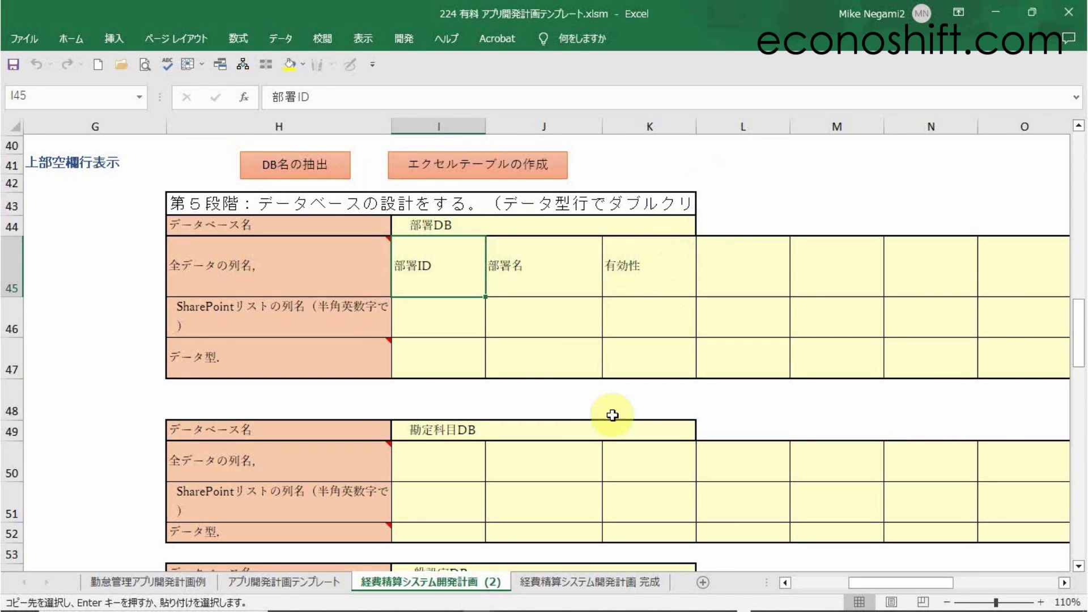
# Open the 経費精算システム開発計画 完成 sheet and examine 部署DB's English list name in J44 and SharePoint column names in I46:K46.
pyautogui.click(640, 578)
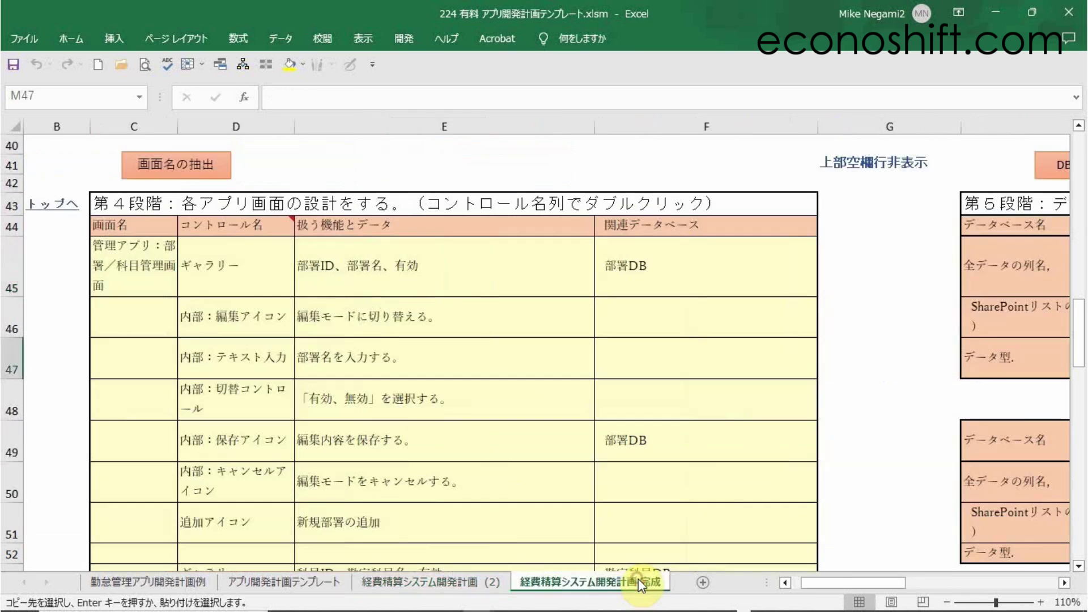
pyautogui.moveTo(839, 583); pyautogui.dragTo(896, 590)
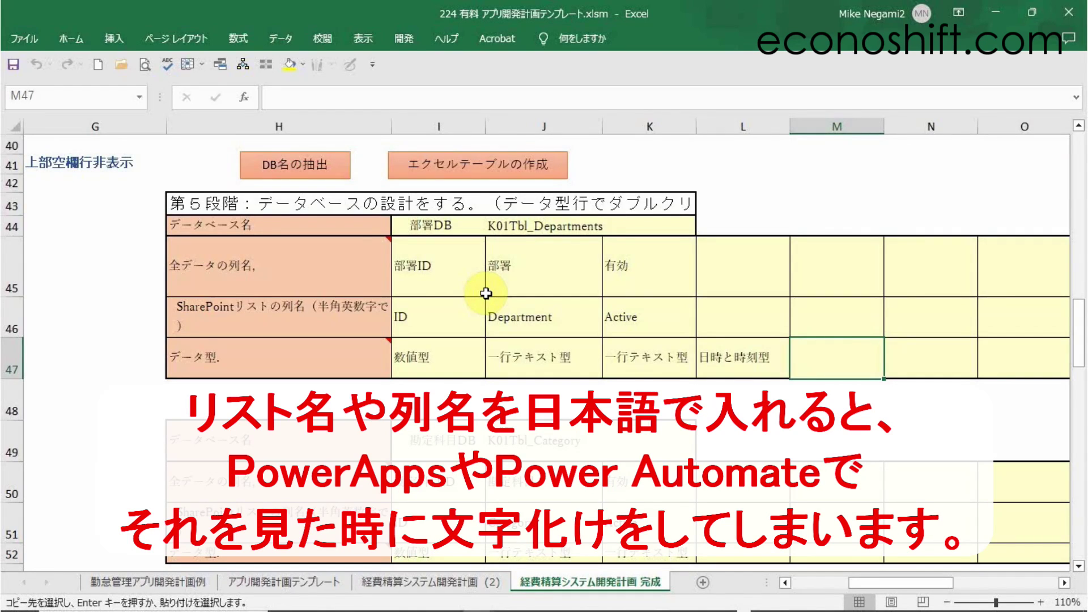
pyautogui.click(530, 226)
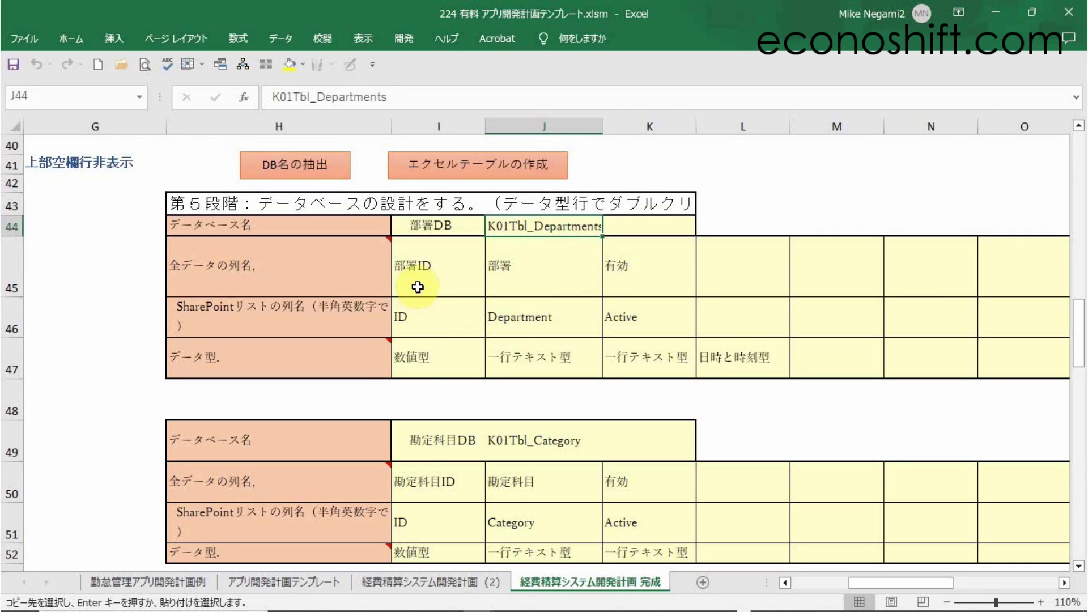
pyautogui.moveTo(413, 316); pyautogui.dragTo(624, 316)
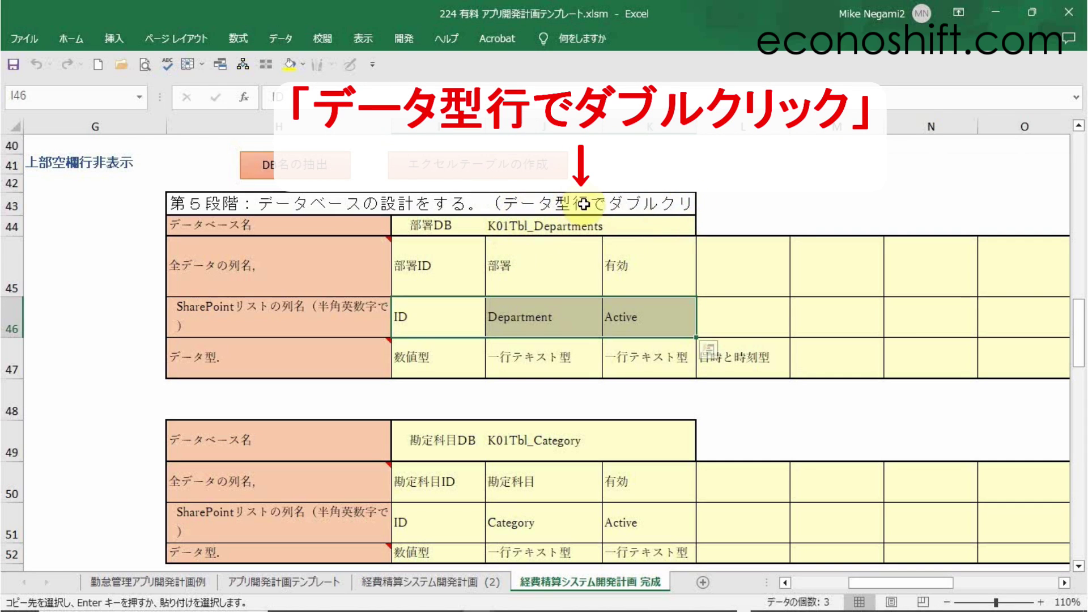
# Try 数値型 and 一行テキスト型 as the data type in 部署DB's cell L47 and finally set it to 集計型.
pyautogui.doubleClick(741, 361)
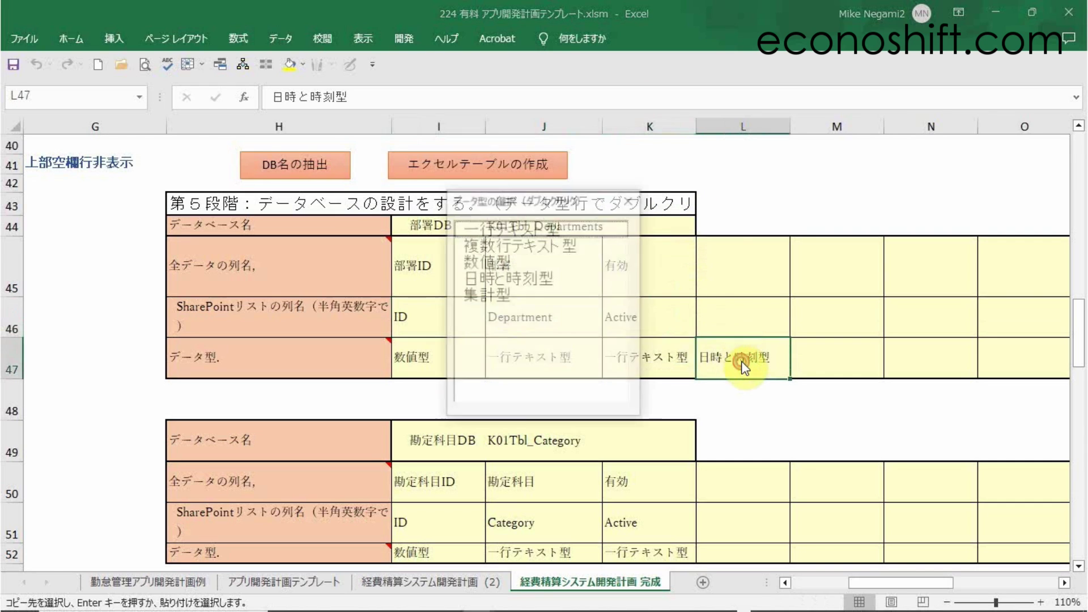
pyautogui.doubleClick(501, 263)
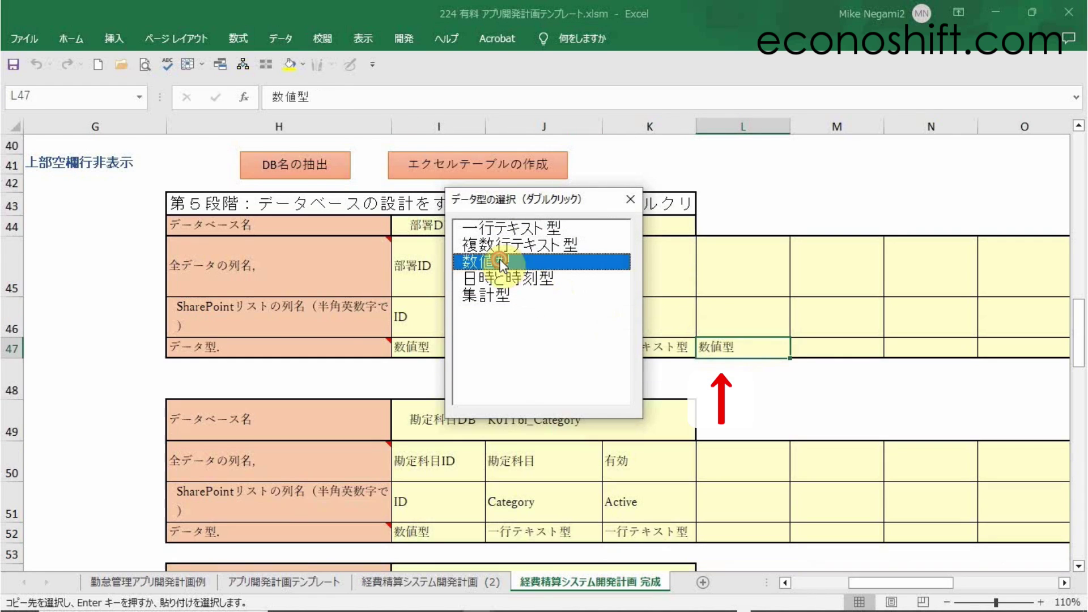
pyautogui.doubleClick(514, 228)
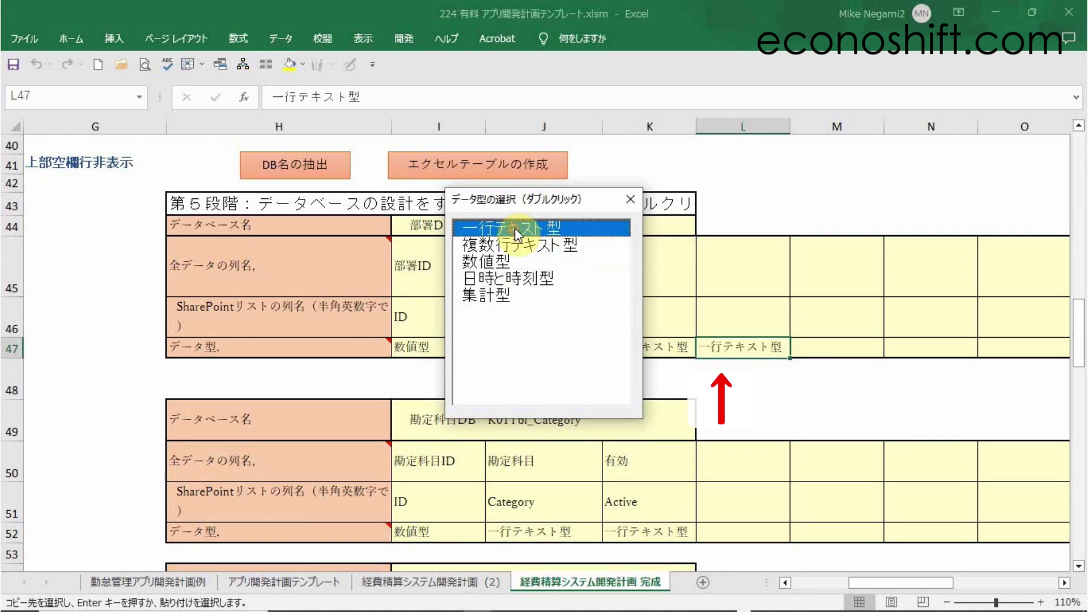
pyautogui.doubleClick(503, 293)
pyautogui.click(630, 200)
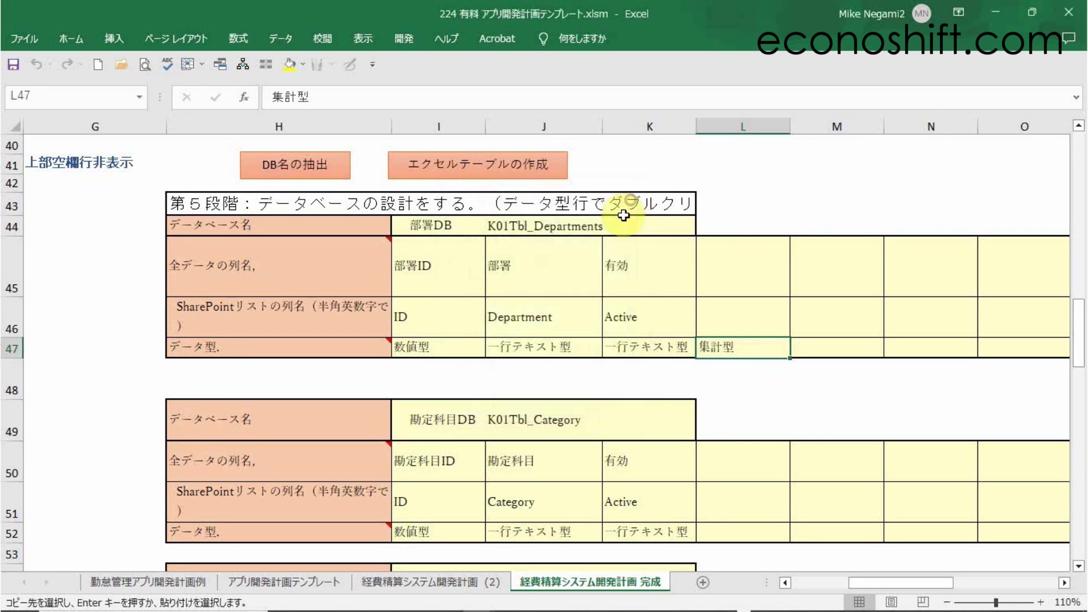
# Generate Excel tables from the stage 5 database designs with エクセルテーブルの作成 and review the tables on the new sheet.
pyautogui.scroll(-2, 608, 363)
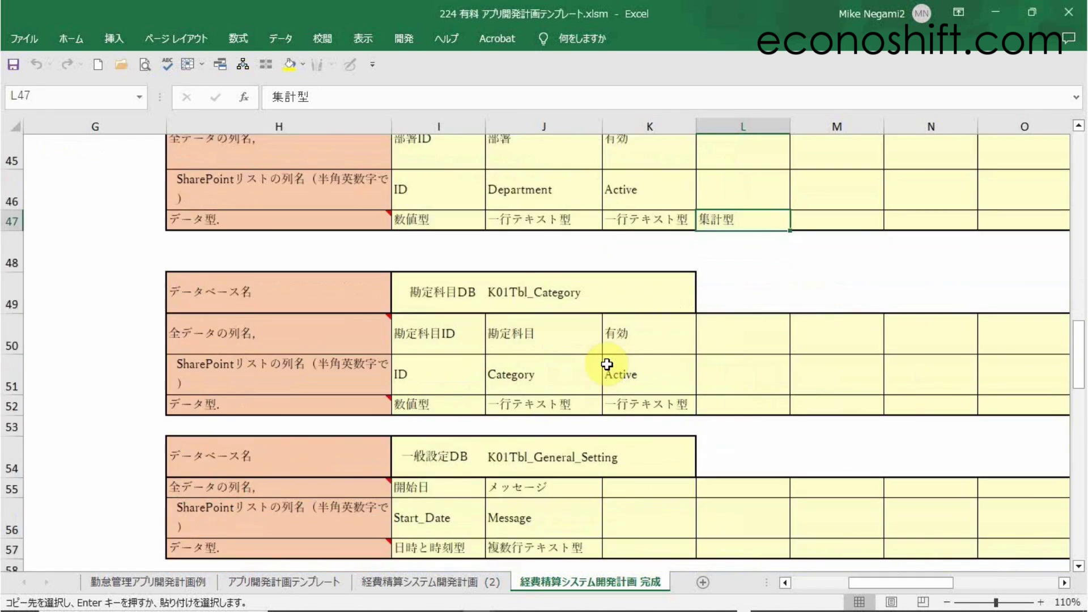
pyautogui.scroll(1, 607, 362)
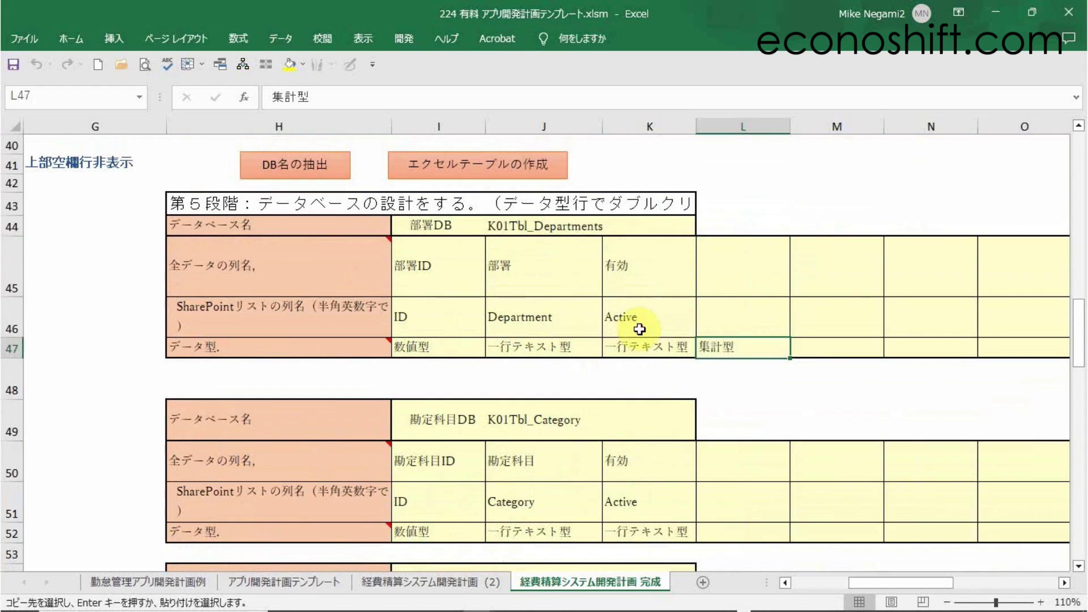
pyautogui.click(503, 180)
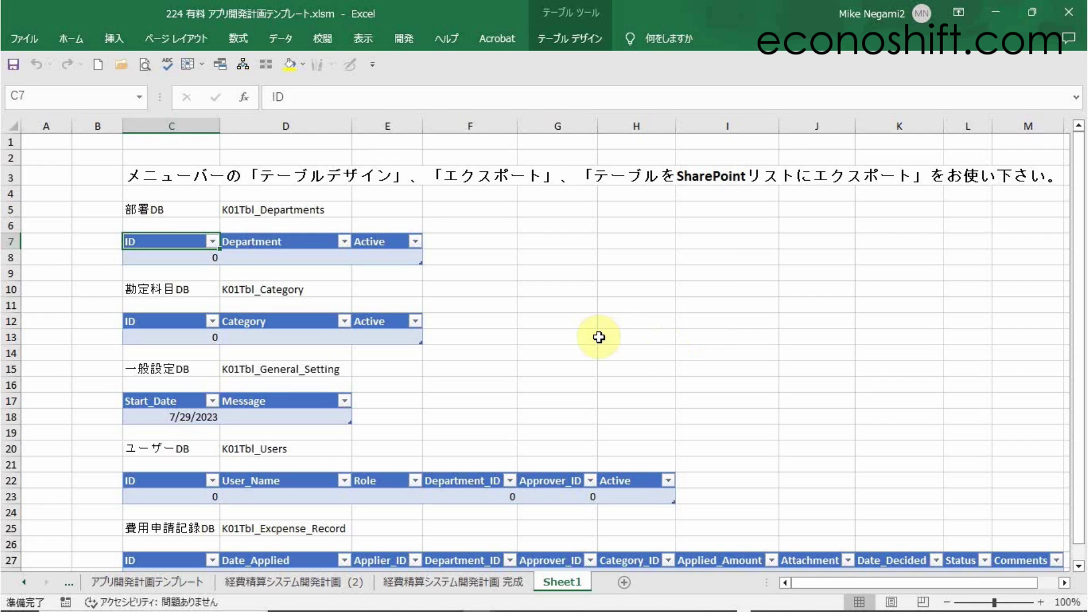
pyautogui.scroll(-1, 599, 337)
pyautogui.scroll(-1, 599, 337)
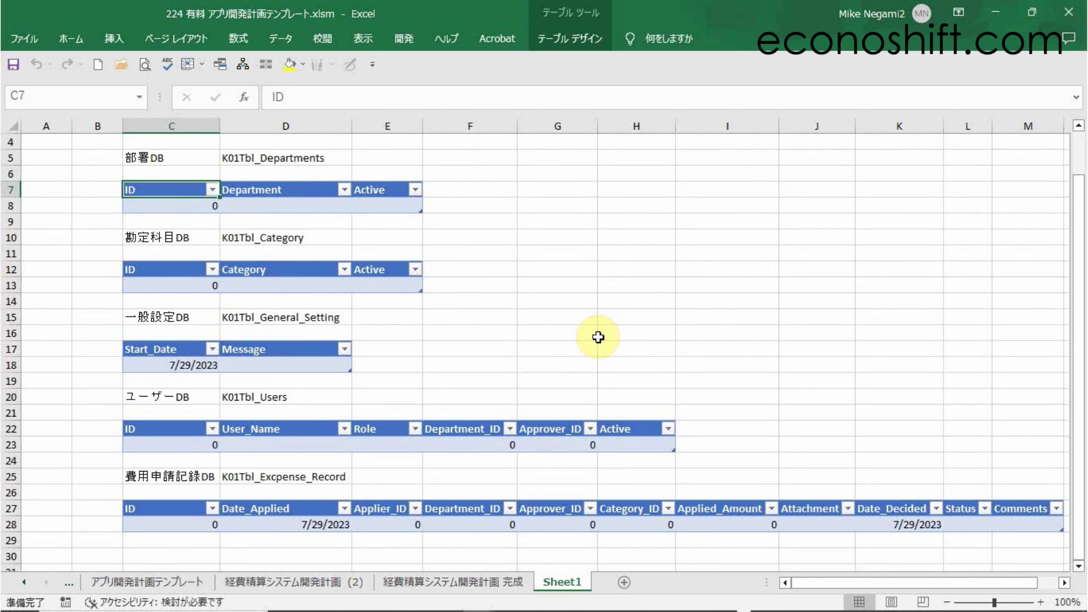
pyautogui.scroll(1, 599, 337)
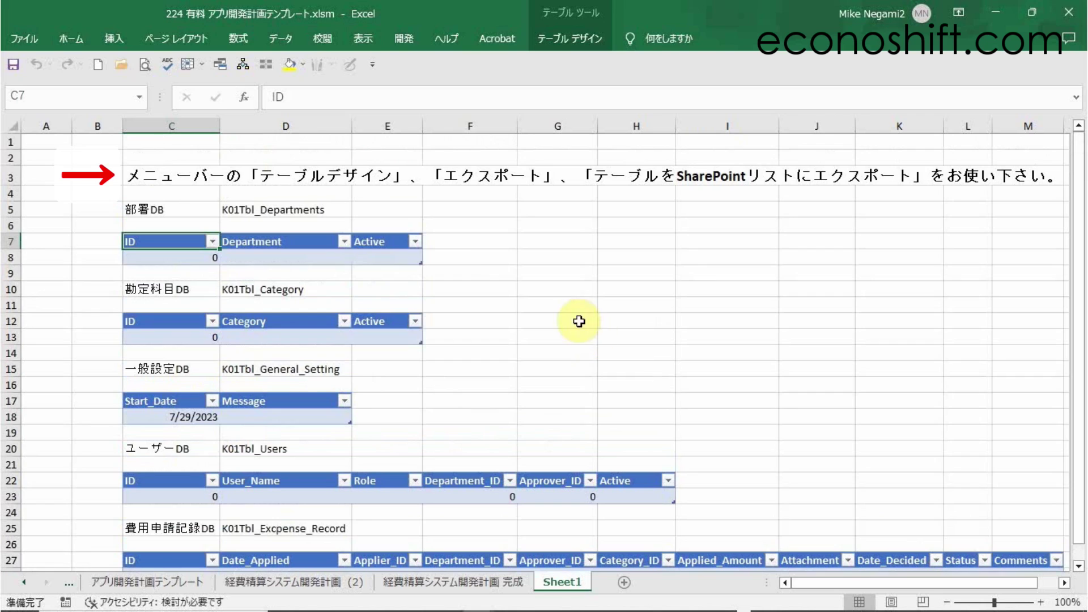
# Open the SharePoint list export dialog for the 部署DB table K01Tbl_Departments.
pyautogui.click(576, 42)
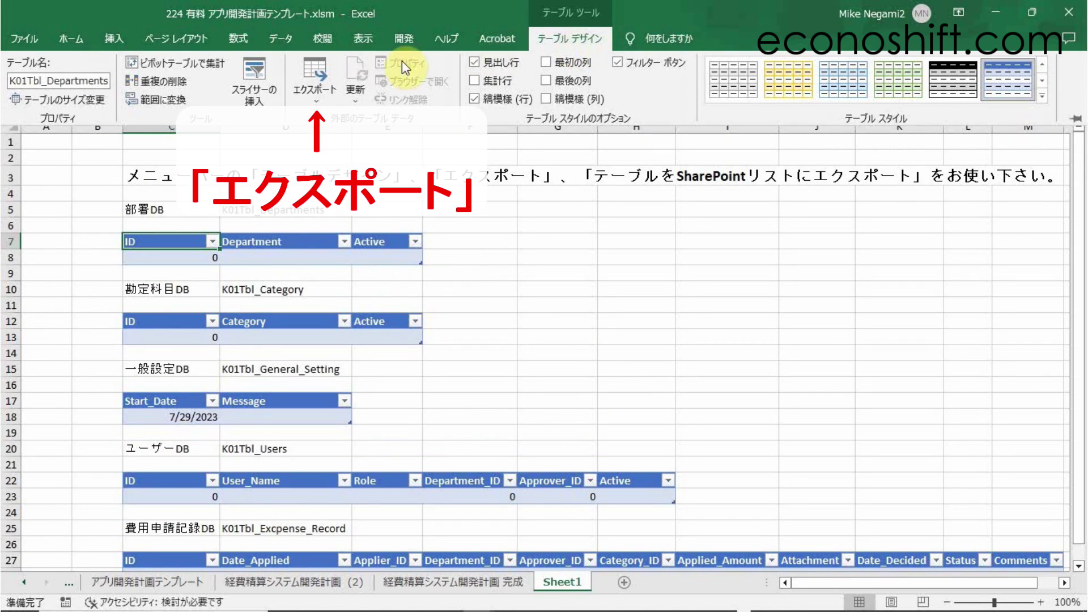
pyautogui.click(319, 98)
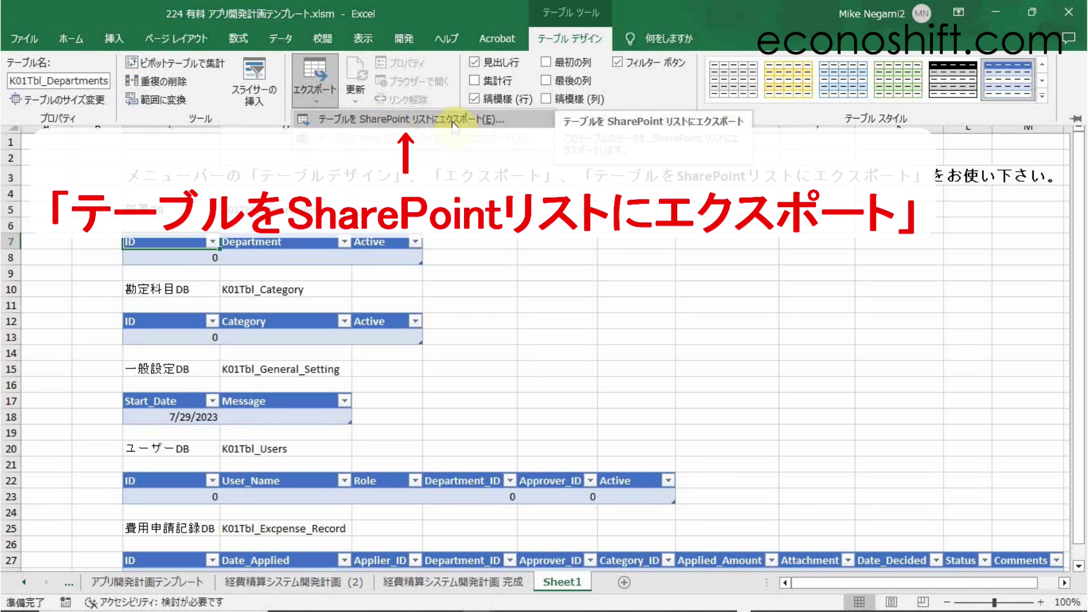
pyautogui.click(521, 120)
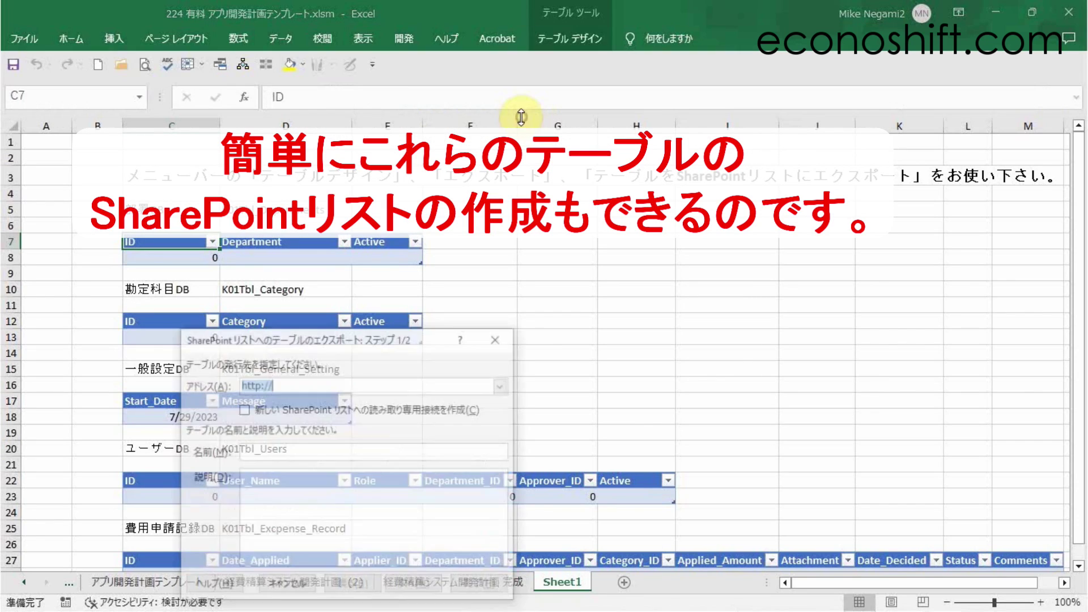